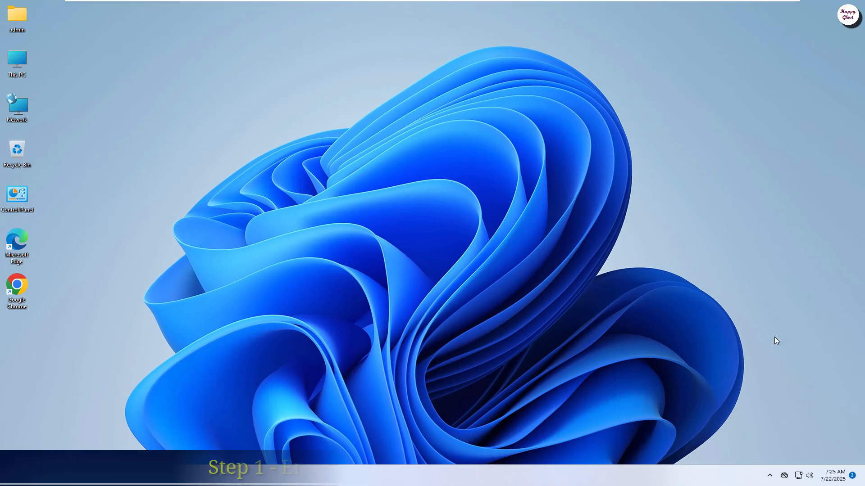
Step: Open the Windows Features dialog from Programs and Features in the Control Panel
right_click(34, 201)
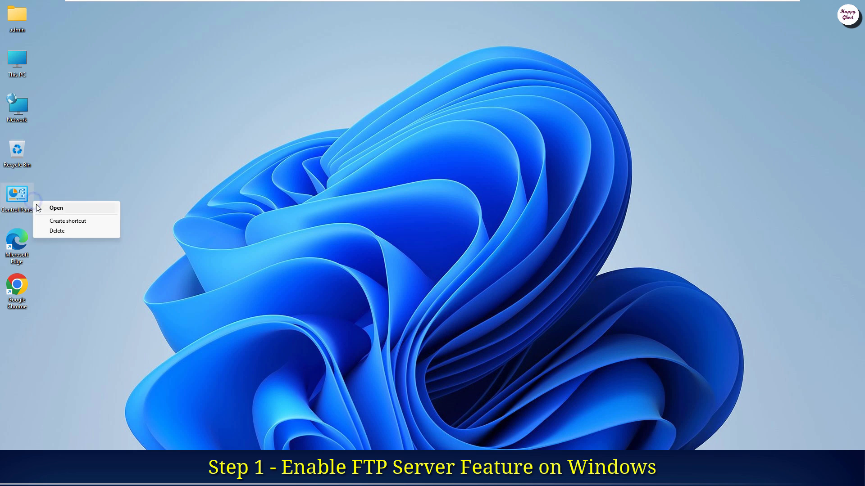
left_click(36, 204)
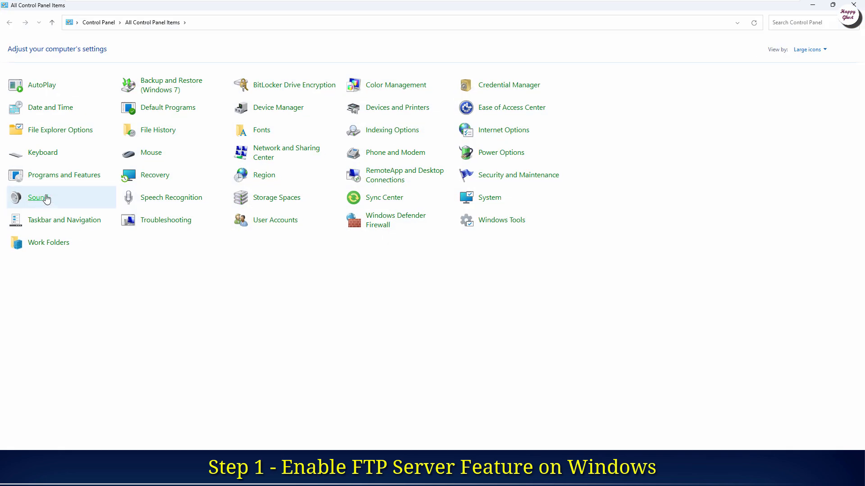
left_click(70, 176)
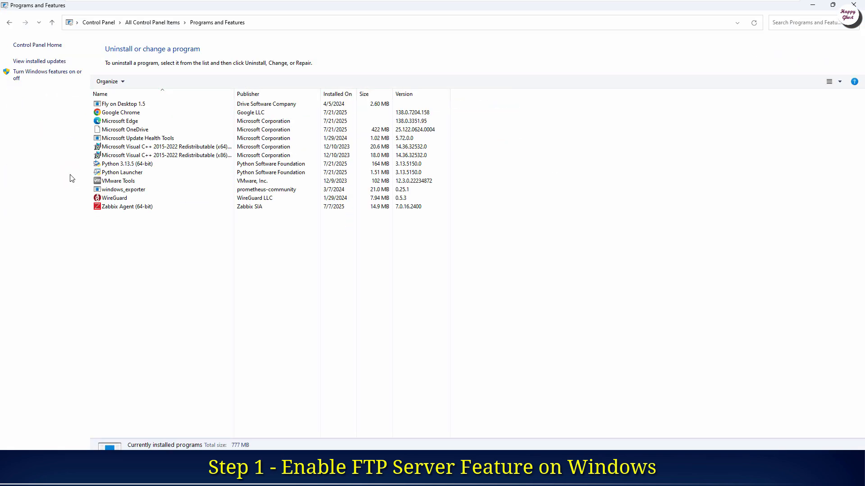
left_click(56, 79)
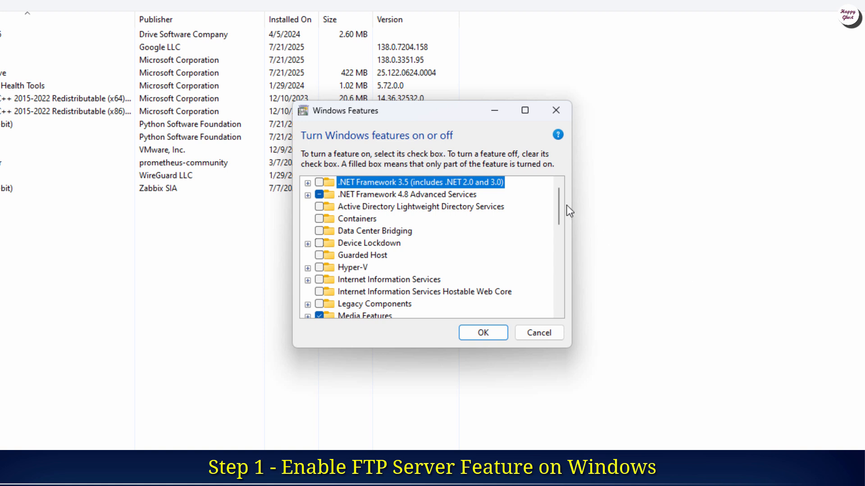
Step: Turn on FTP Server and Web Management Tools under Internet Information Services, apply the changes and close the Control Panel
left_click_drag(560, 199, 558, 221)
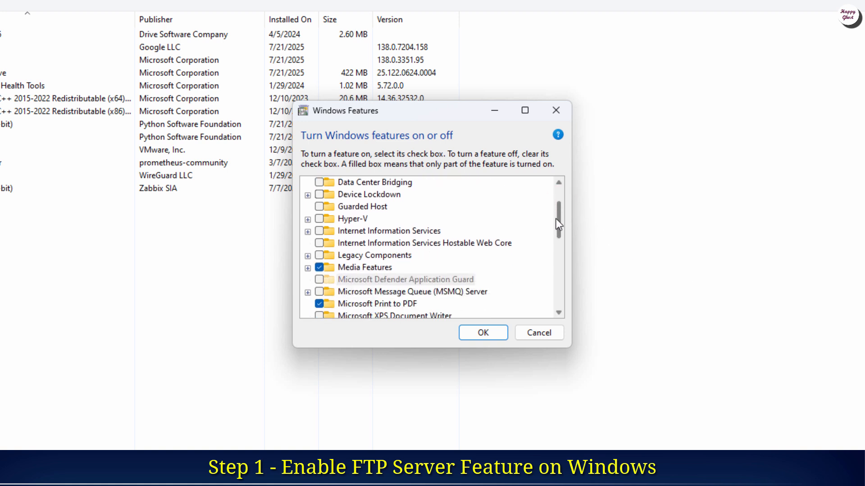
left_click(307, 232)
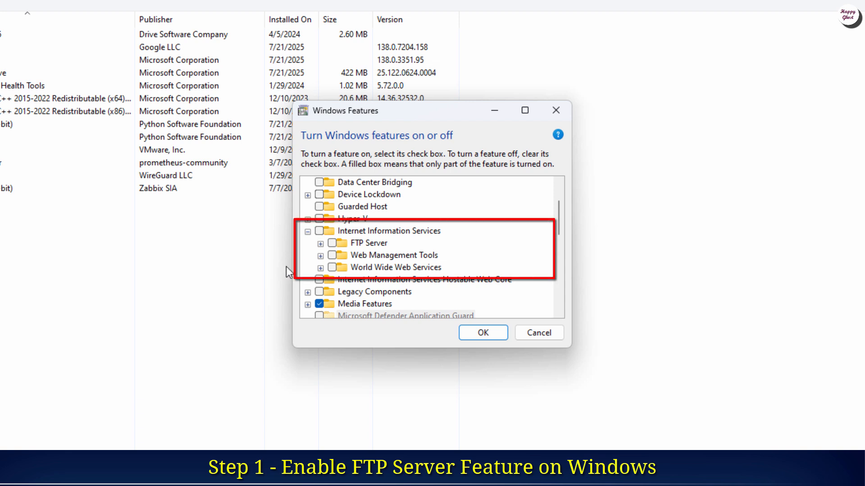
left_click(334, 247)
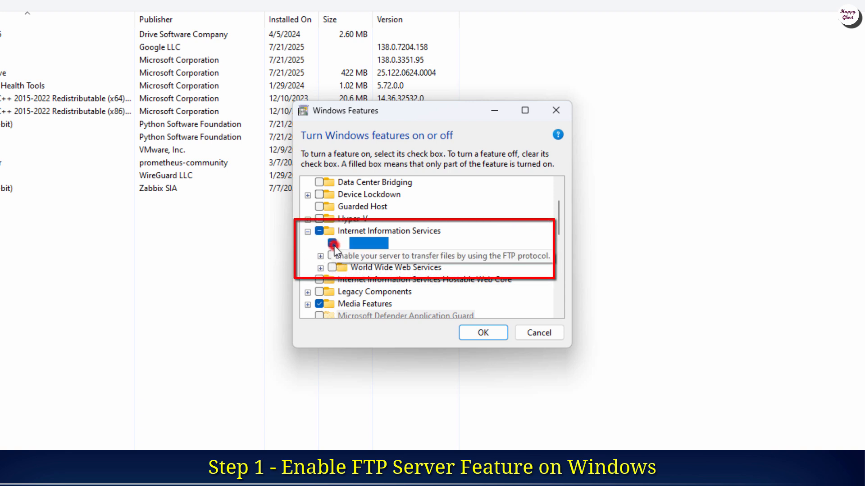
left_click(333, 256)
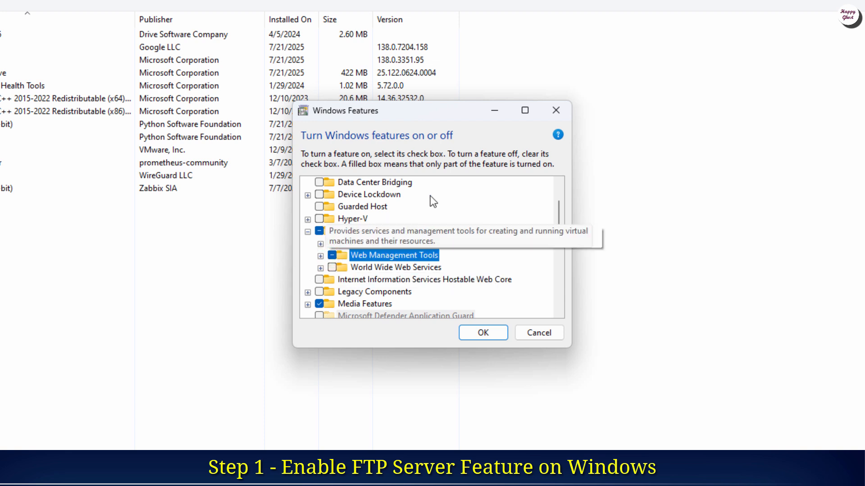
left_click(503, 334)
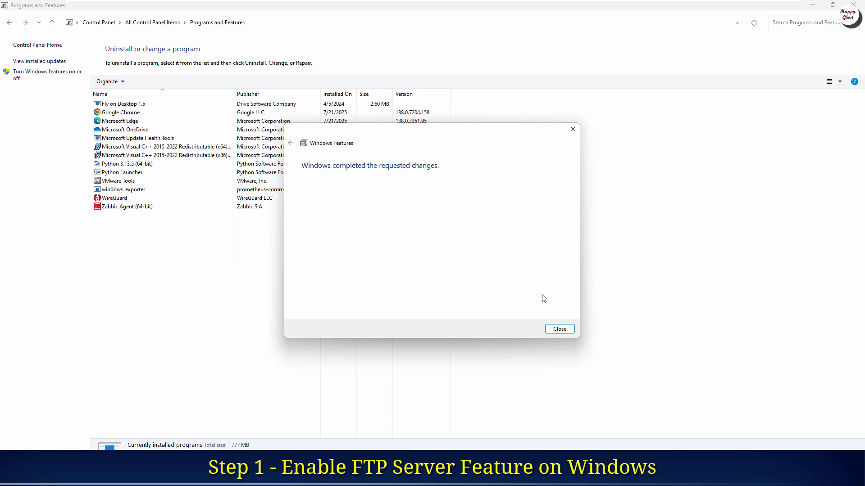
left_click(559, 329)
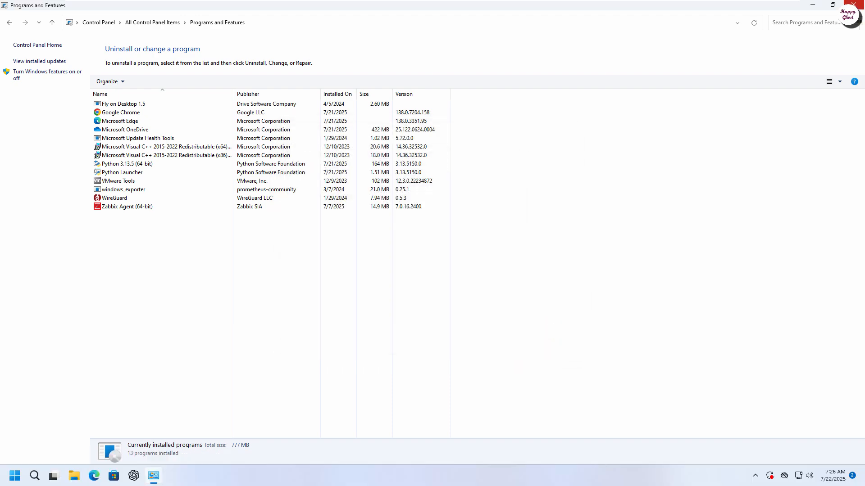
left_click(853, 5)
Step: Search Windows for IIS and open the file location of Internet Information Services (IIS) Manager
key("super+s")
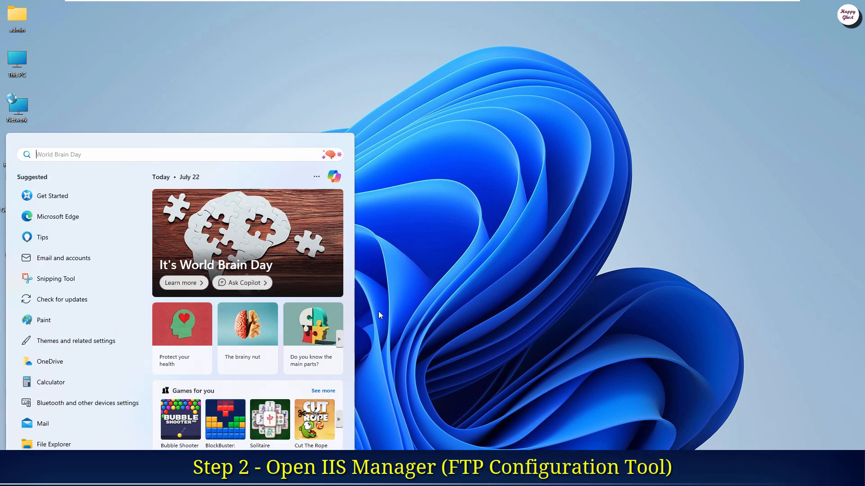
type("IIS")
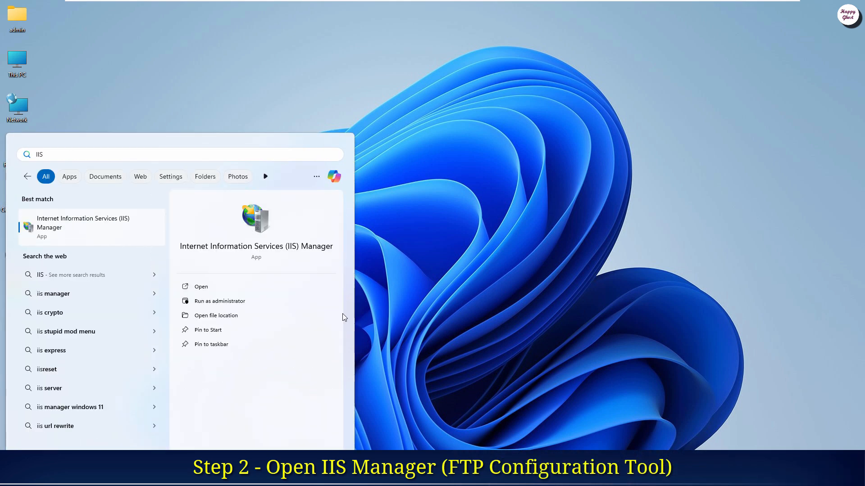
left_click(232, 320)
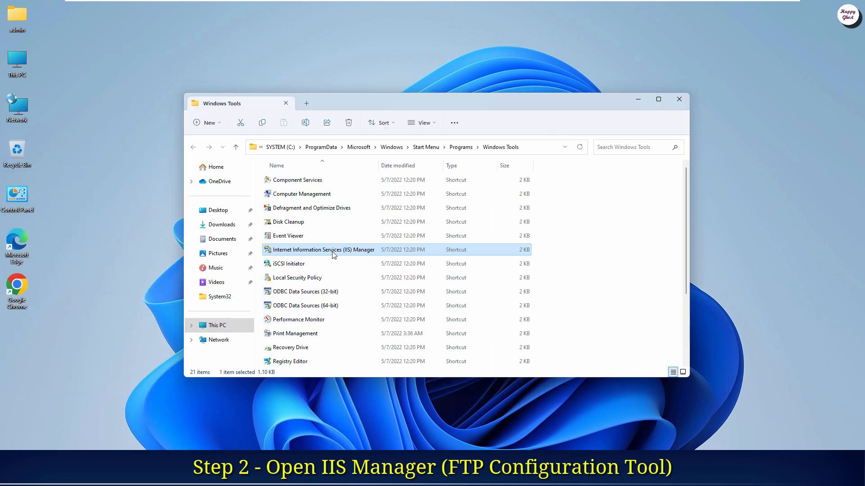
Step: Create a desktop shortcut to Internet Information Services (IIS) Manager, close the folder and place the shortcut beside the other desktop icons
double_click(333, 252)
right_click(332, 253)
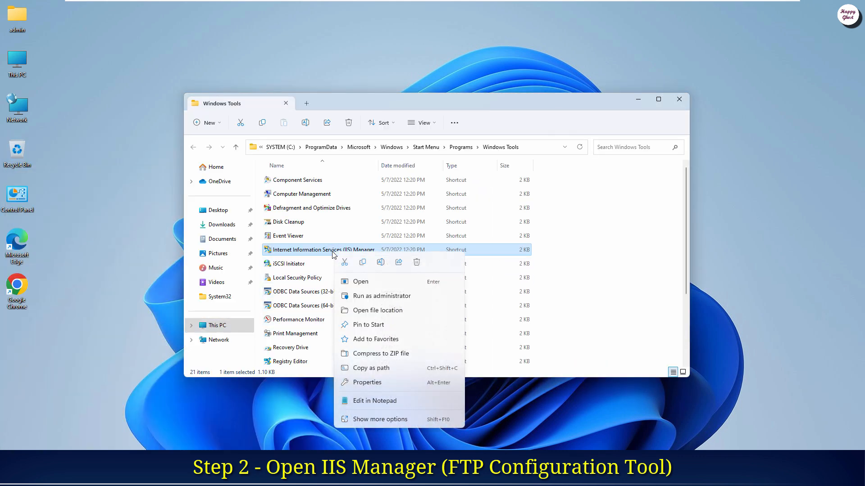
left_click(378, 415)
left_click(458, 337)
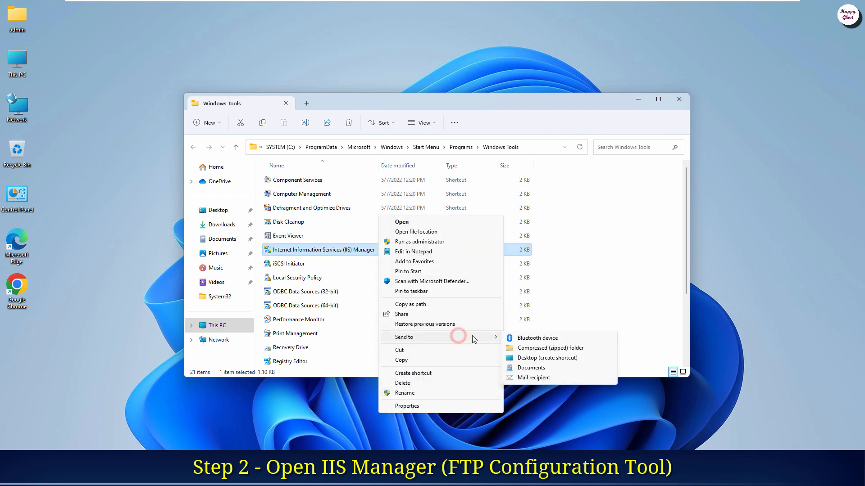
left_click(529, 358)
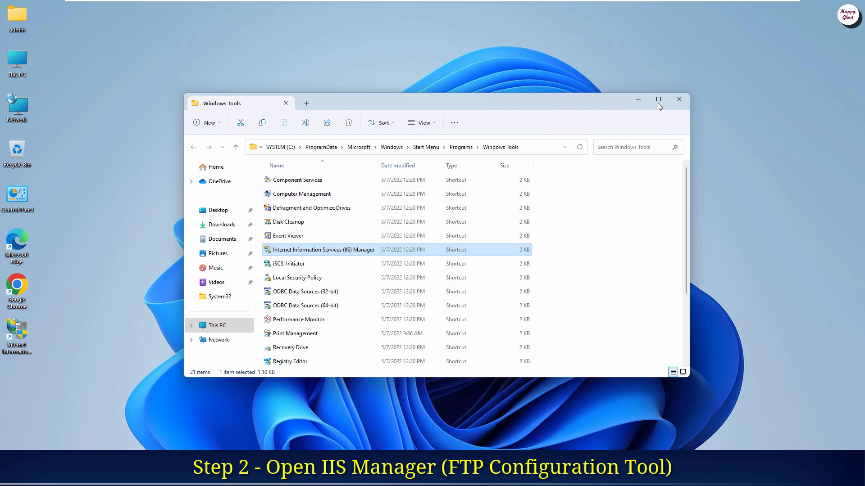
left_click(679, 99)
left_click_drag(18, 329, 95, 61)
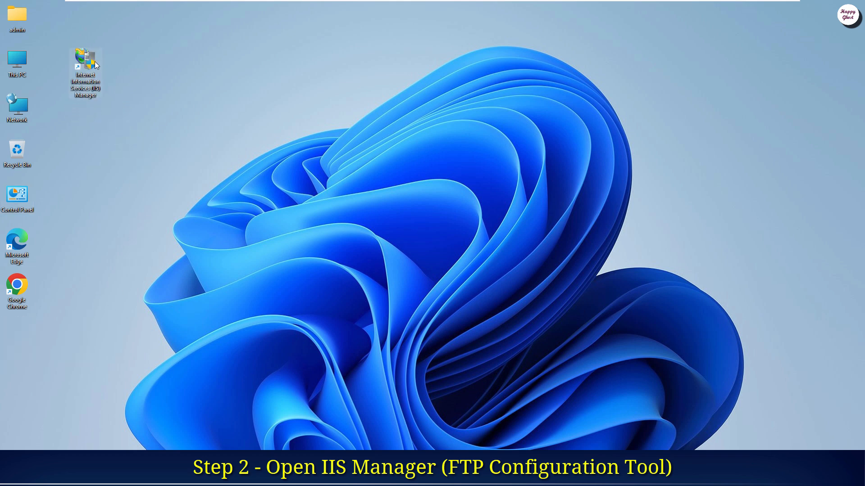
Step: Run IIS Manager as administrator from its desktop shortcut and maximize its window
right_click(94, 62)
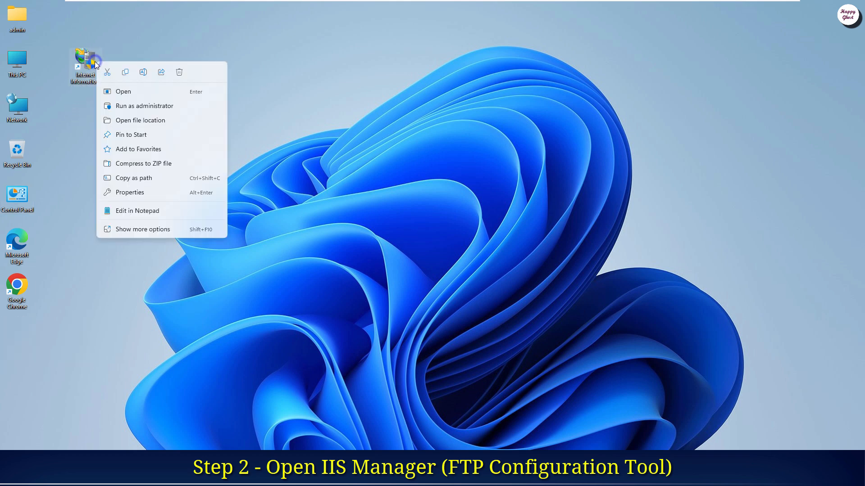
left_click(139, 105)
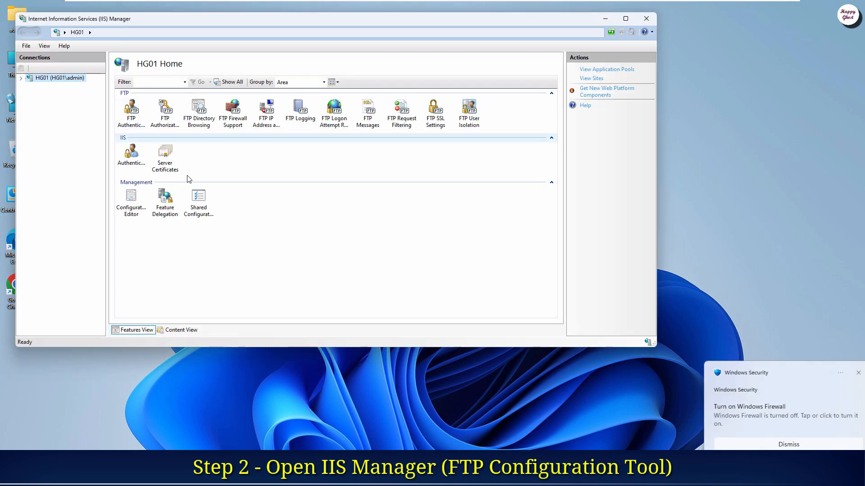
left_click(625, 18)
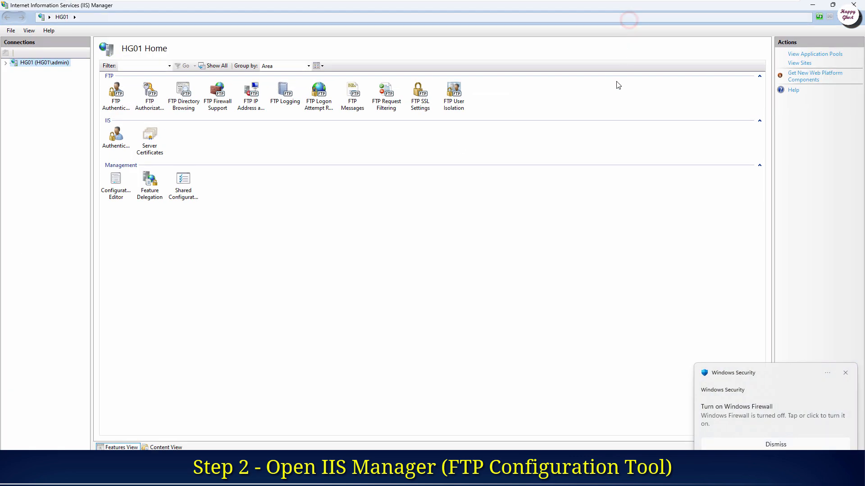
Step: Expand the HG01 server in the connections tree and display its Sites list
left_click(7, 65)
left_click(14, 78)
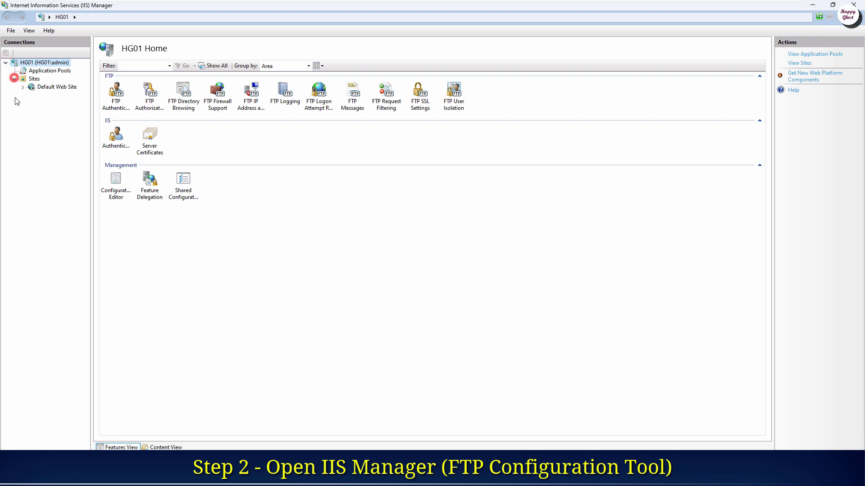
left_click(38, 82)
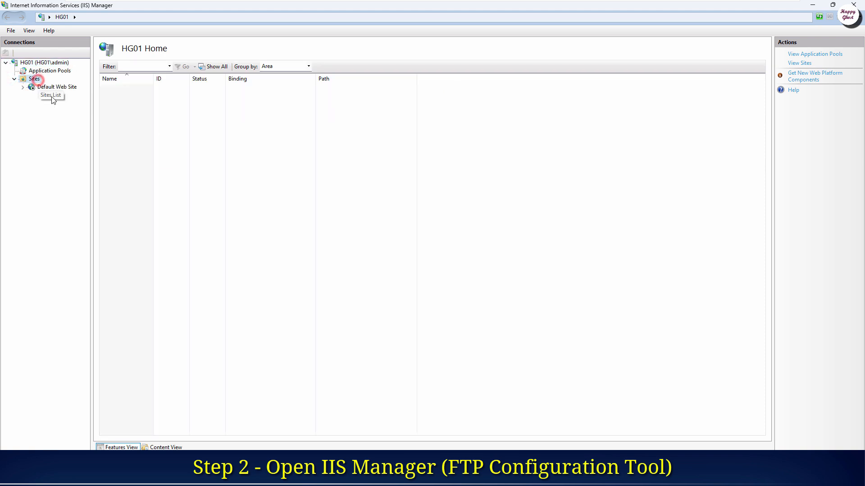
left_click(42, 63)
left_click(34, 80)
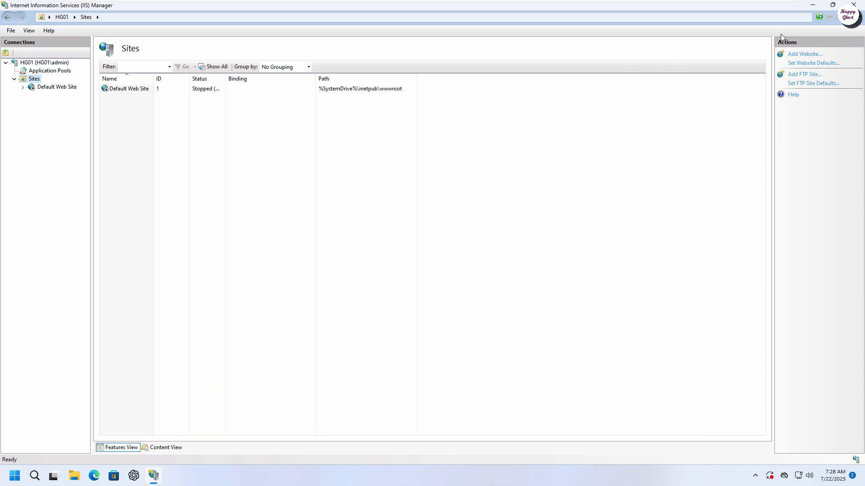
Step: Minimize IIS Manager and create a new folder named MyFTP on the desktop
left_click(820, 5)
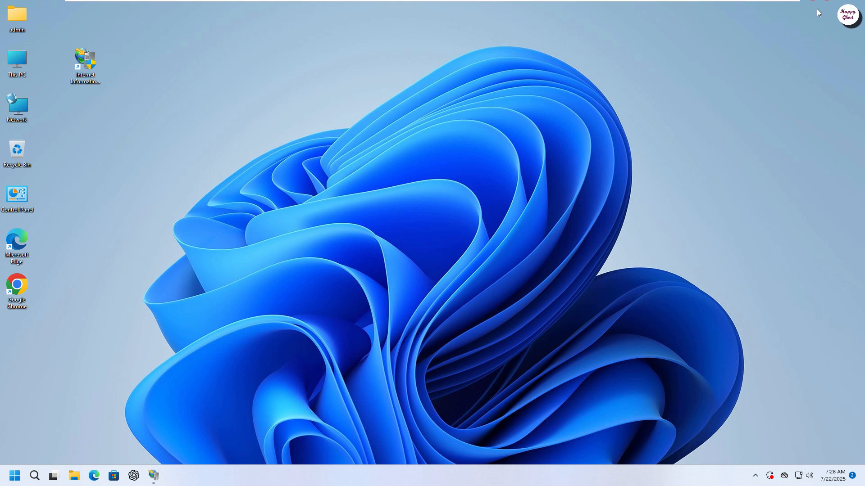
right_click(102, 109)
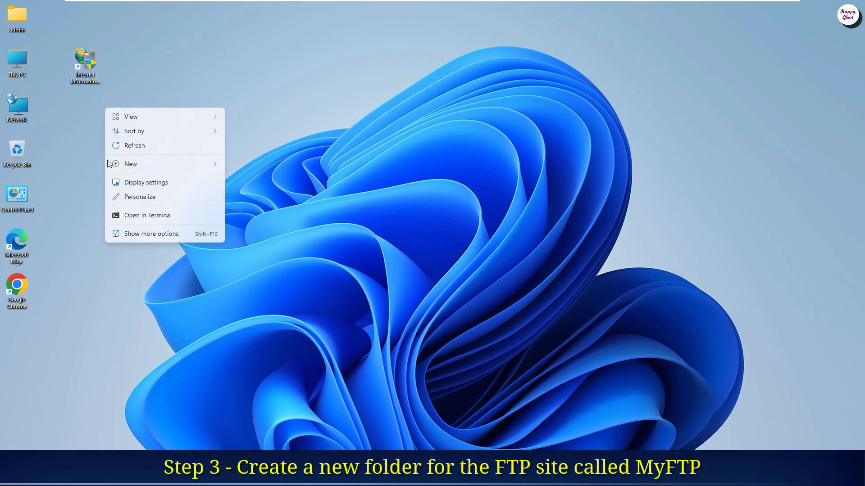
left_click(124, 163)
left_click(264, 169)
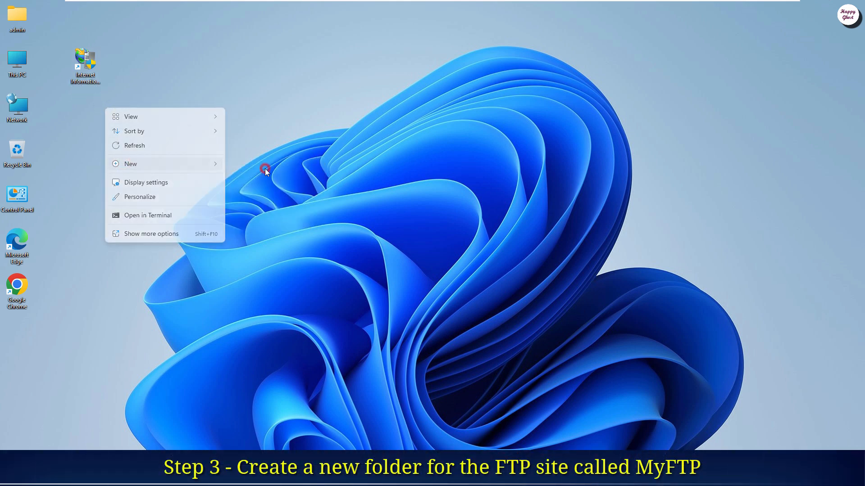
type("My")
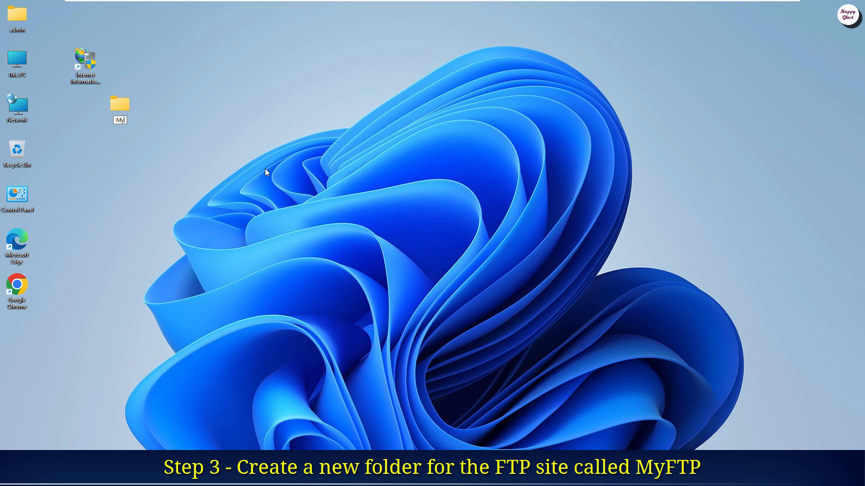
type("FTP")
key("Return")
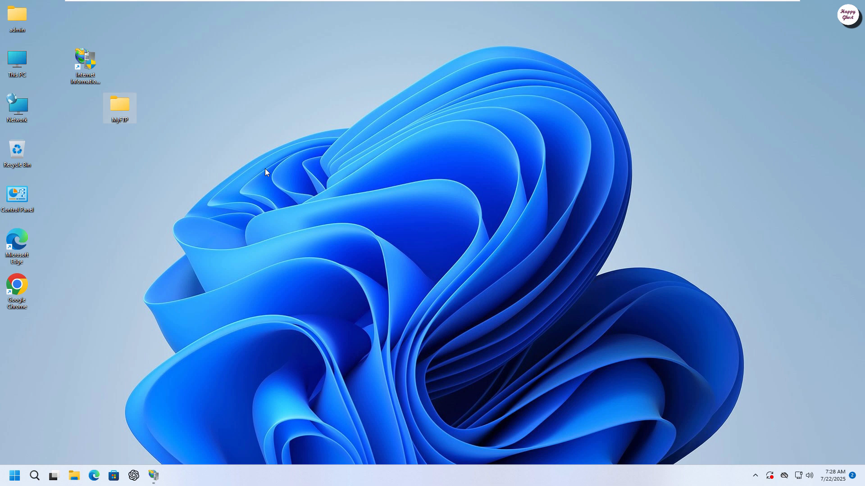
Step: Open Computer Management for this PC and display the Users folder under Local Users and Groups
right_click(31, 59)
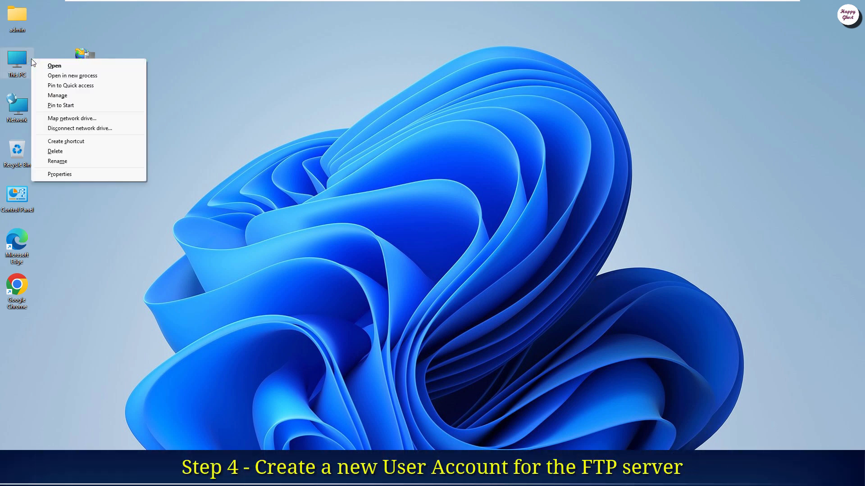
left_click(80, 98)
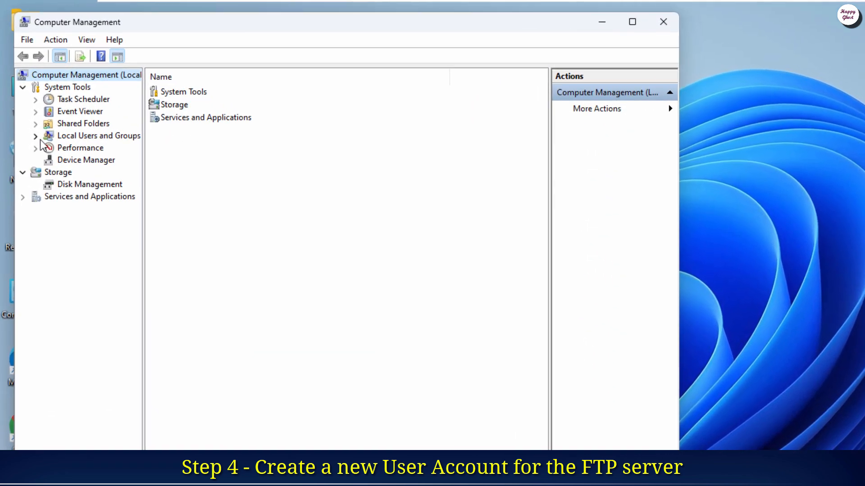
left_click(37, 137)
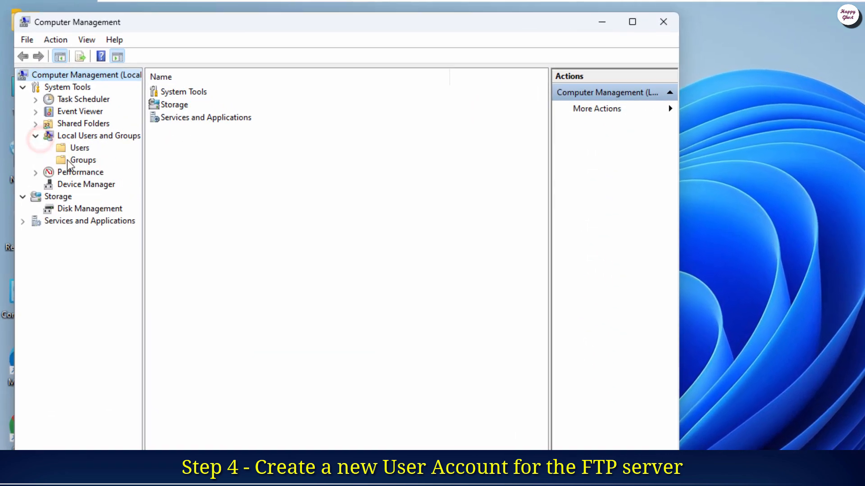
left_click(88, 149)
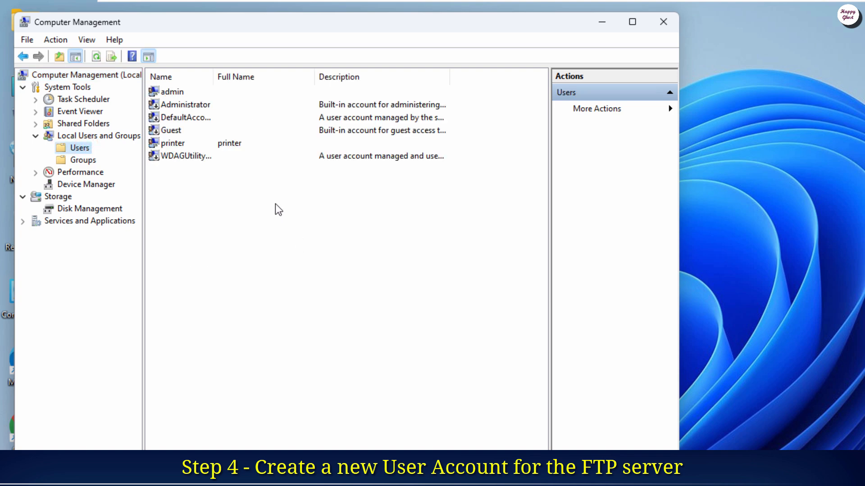
Step: Start a new local user named ftp_user1 and enter and confirm the account password
right_click(182, 185)
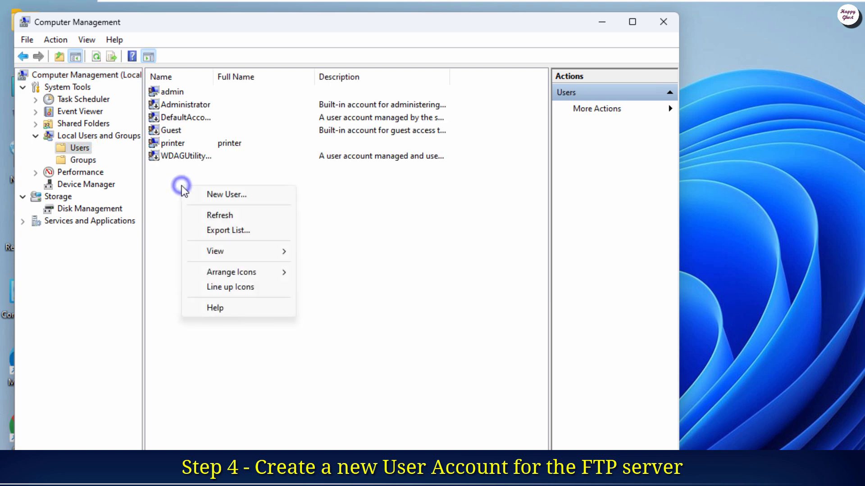
left_click(222, 195)
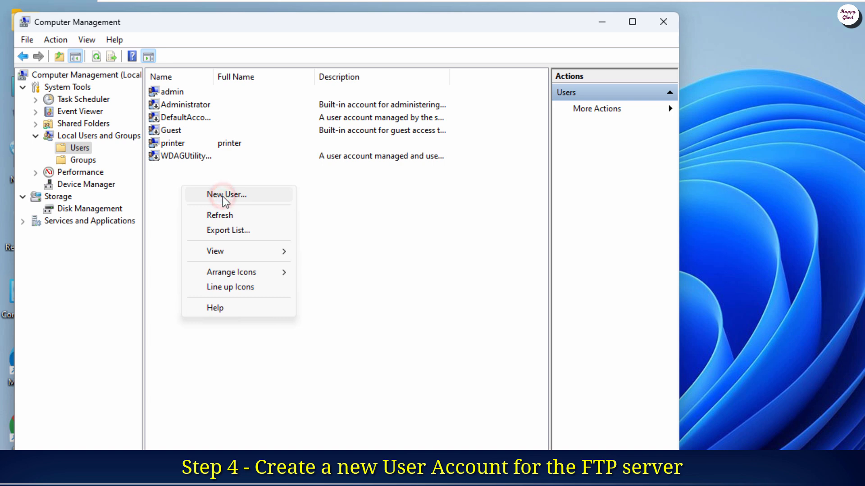
type("ftp")
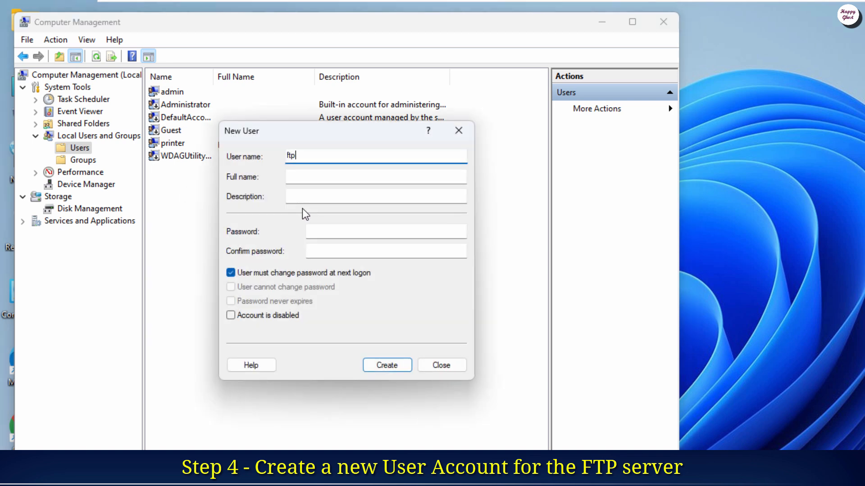
type("_user1")
key("Tab")
key("Tab")
key("Tab")
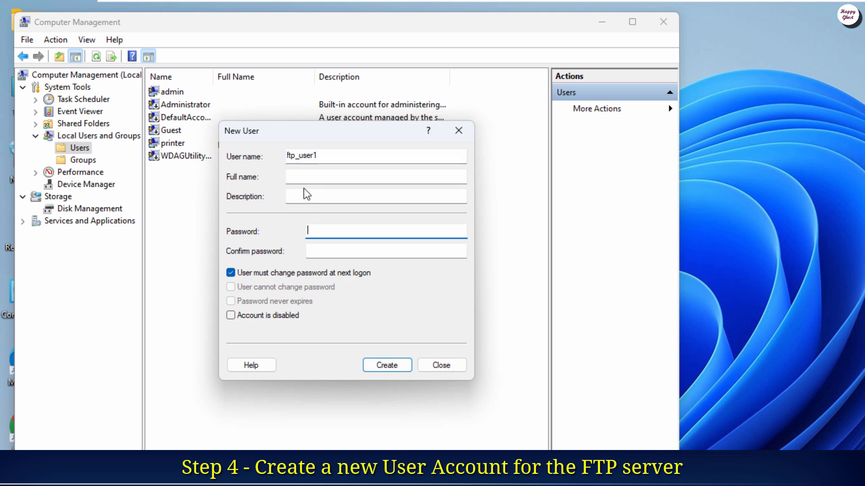
type("1")
key("Tab")
type("1")
Step: Turn off the password change at next logon, enable Password never expires, create the account and close Computer Management
left_click(231, 273)
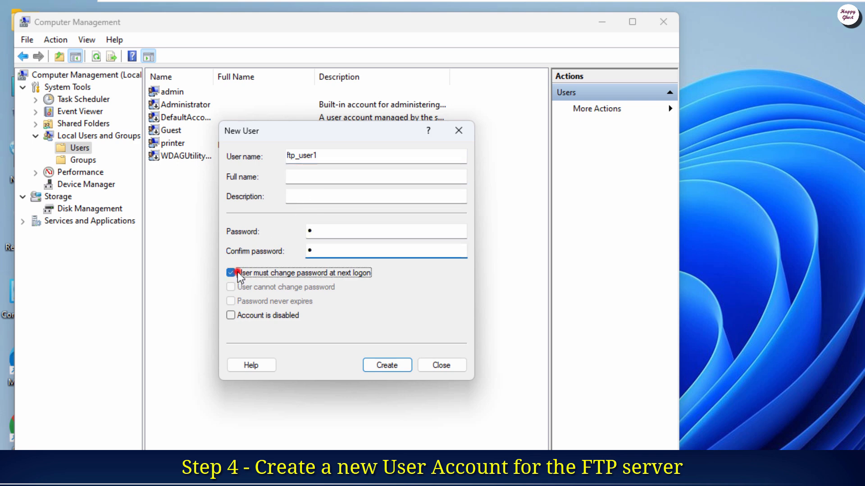
left_click(231, 301)
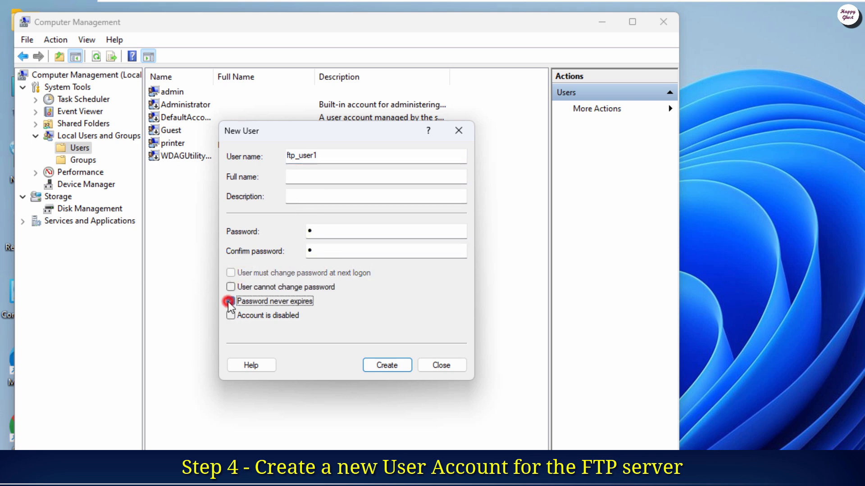
left_click(376, 367)
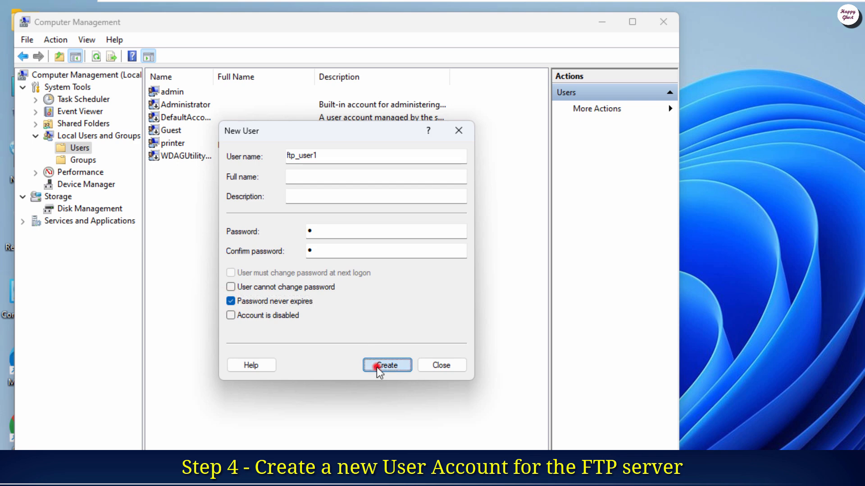
left_click(441, 364)
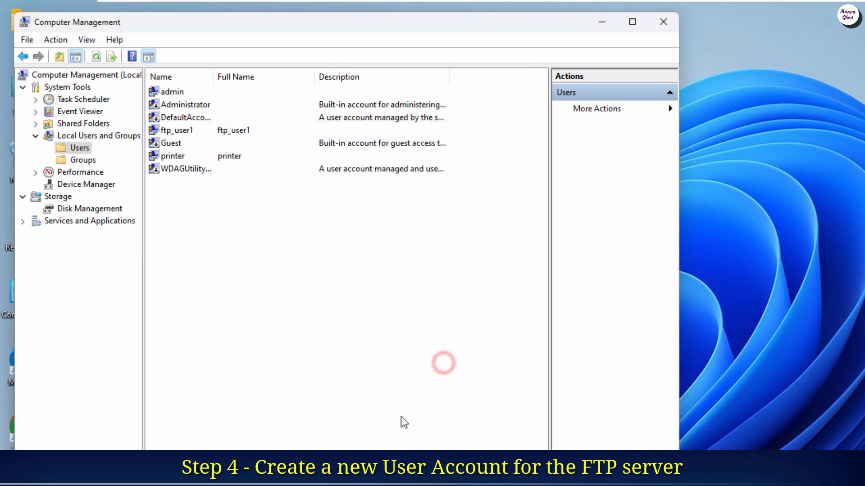
left_click(203, 142)
left_click(203, 131)
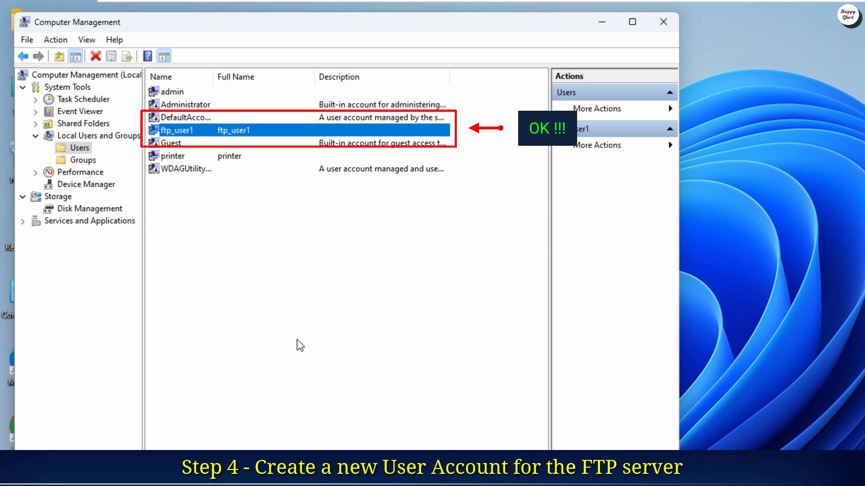
left_click(657, 27)
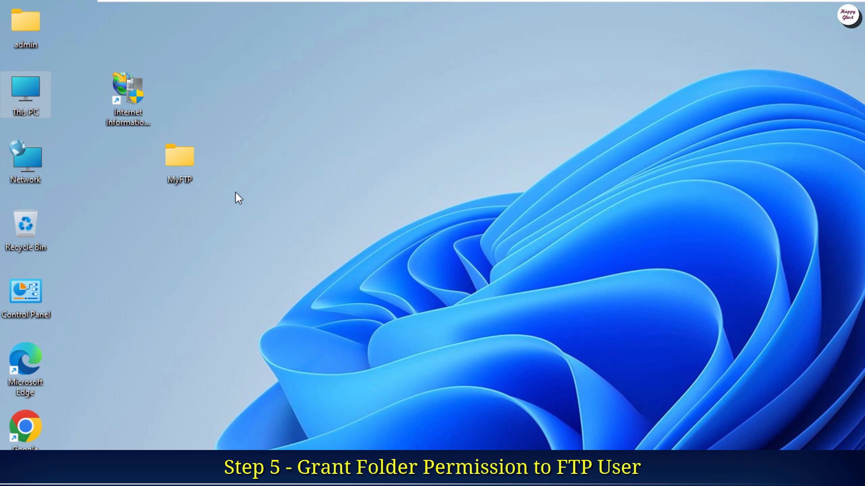
Step: Open the security permissions of the MyFTP desktop folder for editing
right_click(184, 167)
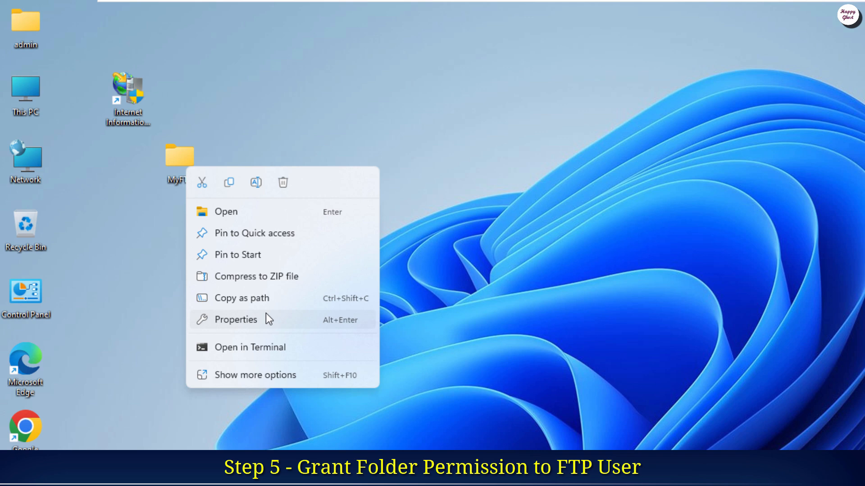
left_click(266, 315)
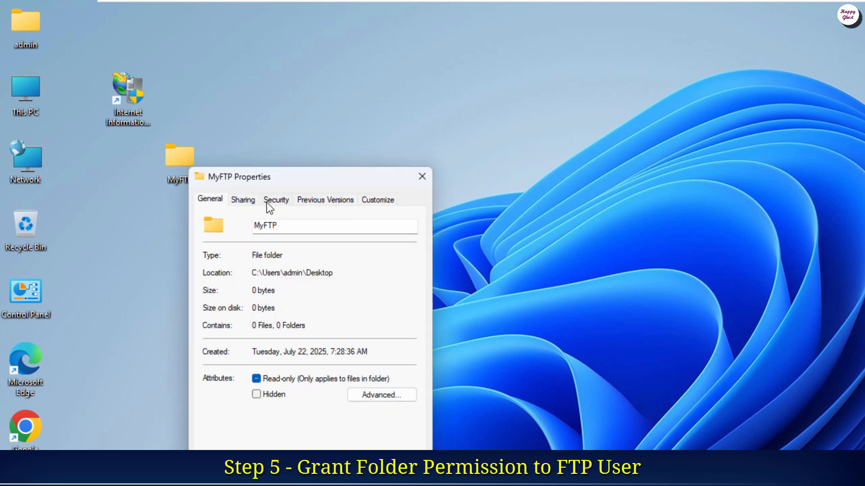
left_click(267, 205)
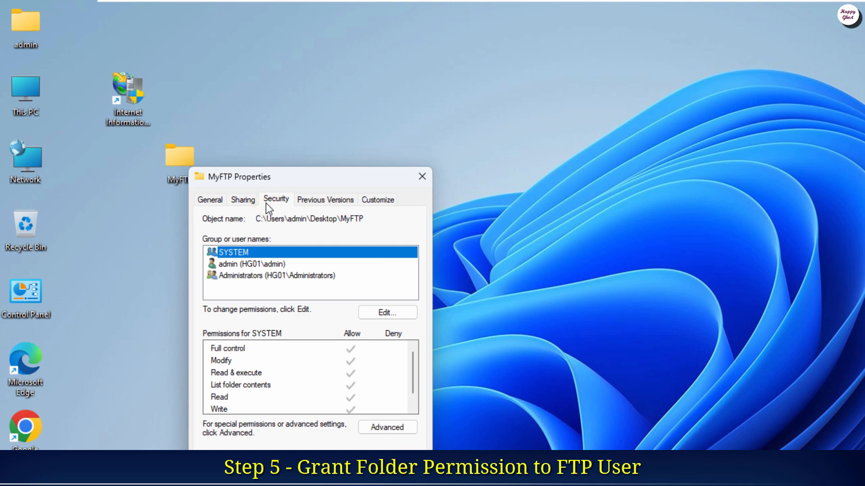
left_click(394, 314)
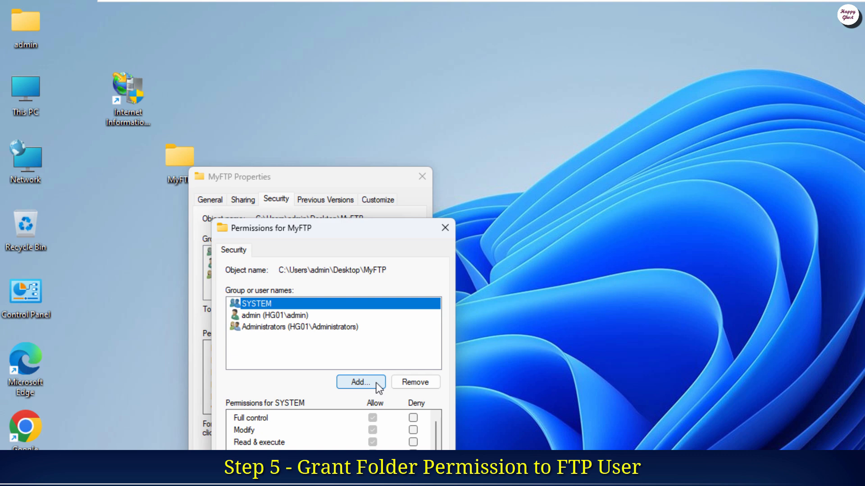
Step: Add the local account ftp_user1 to the MyFTP folder's permission list, checking its name
left_click(360, 383)
type("f")
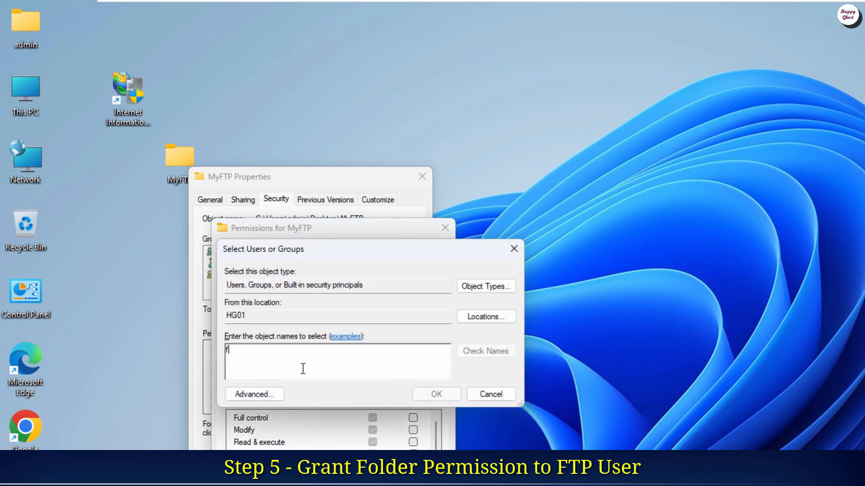
type("tp_user1")
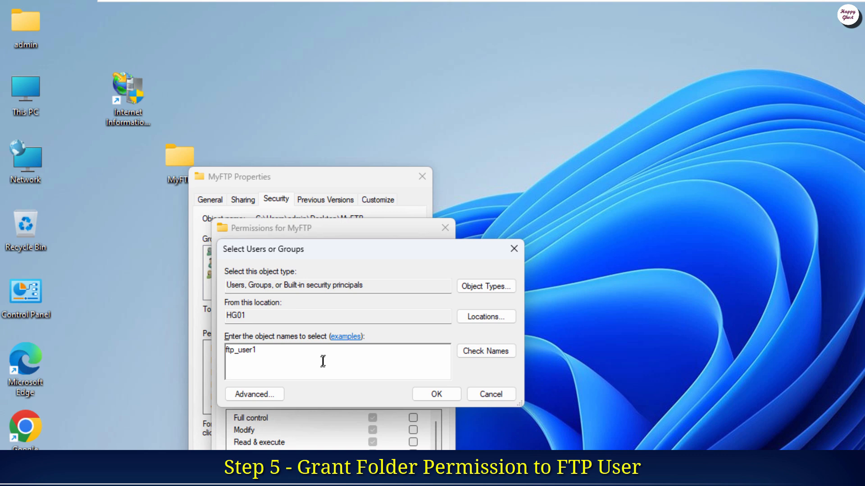
left_click(492, 357)
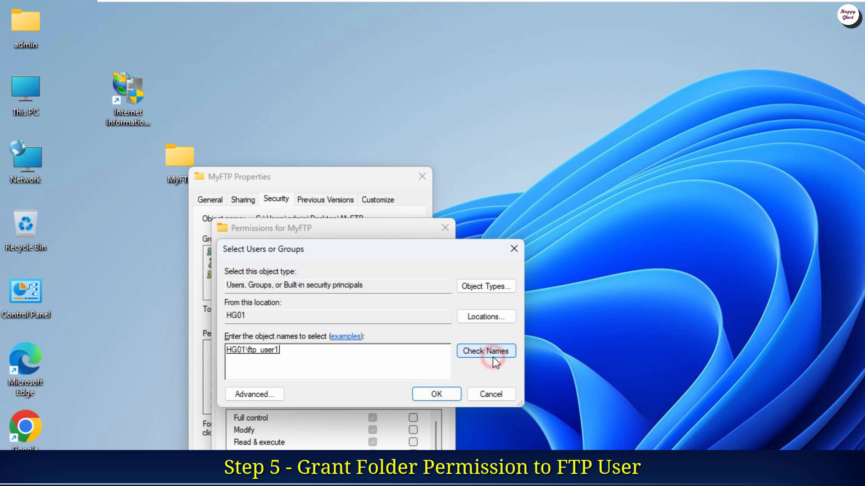
left_click(423, 394)
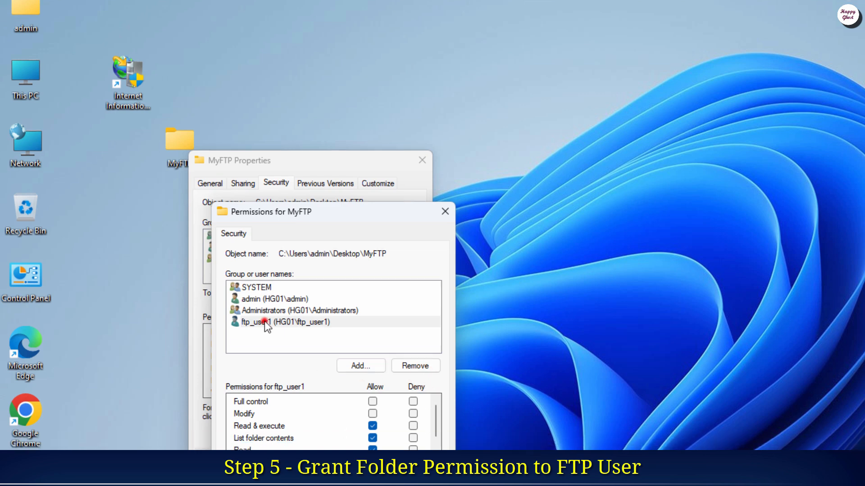
Step: Allow ftp_user1 the Modify permission on MyFTP, apply it and close the folder's properties
left_click(255, 337)
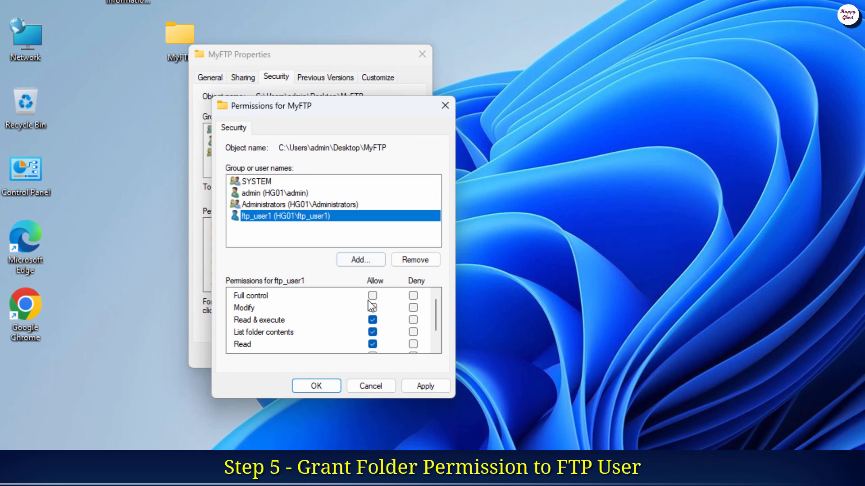
left_click(372, 353)
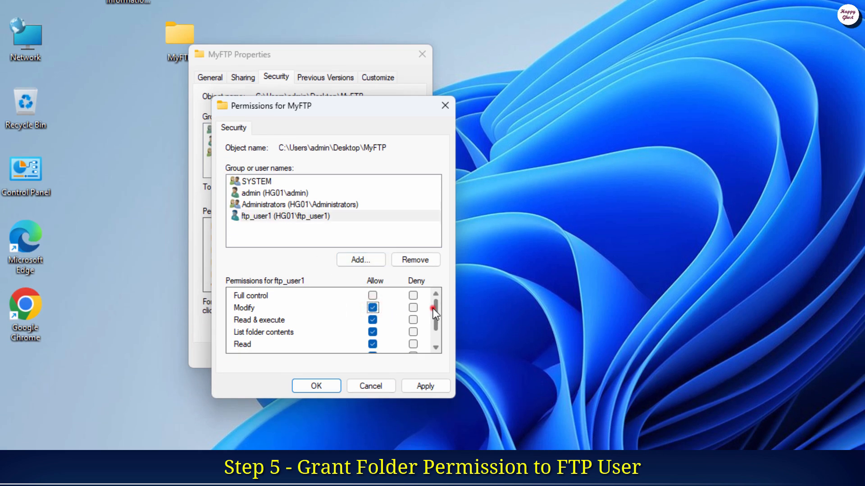
mouse_move(433, 309)
left_mouse_down()
mouse_move(428, 331)
mouse_move(427, 304)
mouse_move(428, 312)
left_mouse_up()
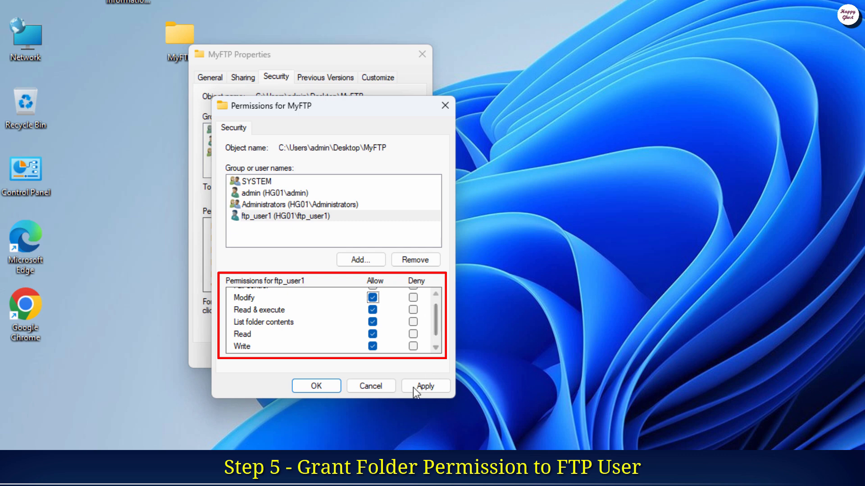
left_click(430, 386)
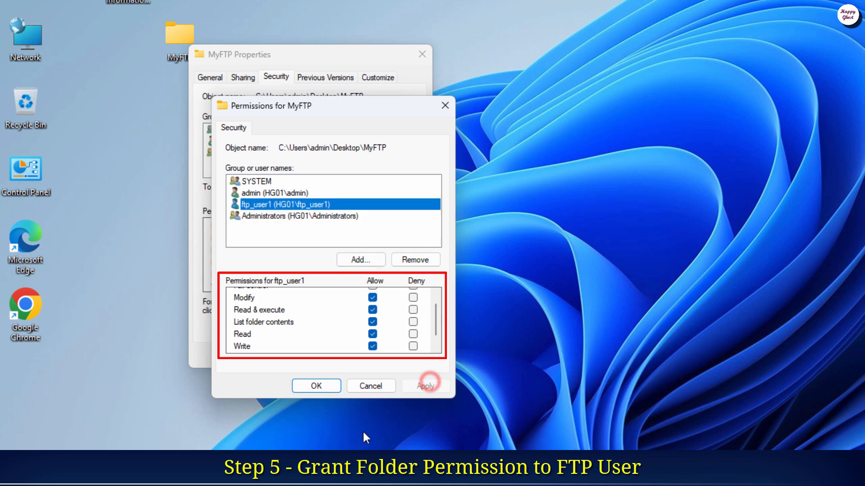
left_click(315, 388)
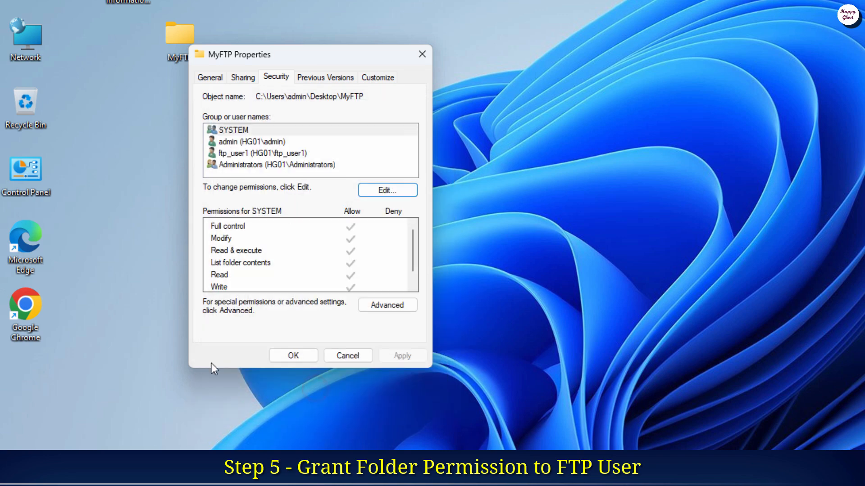
left_click(288, 355)
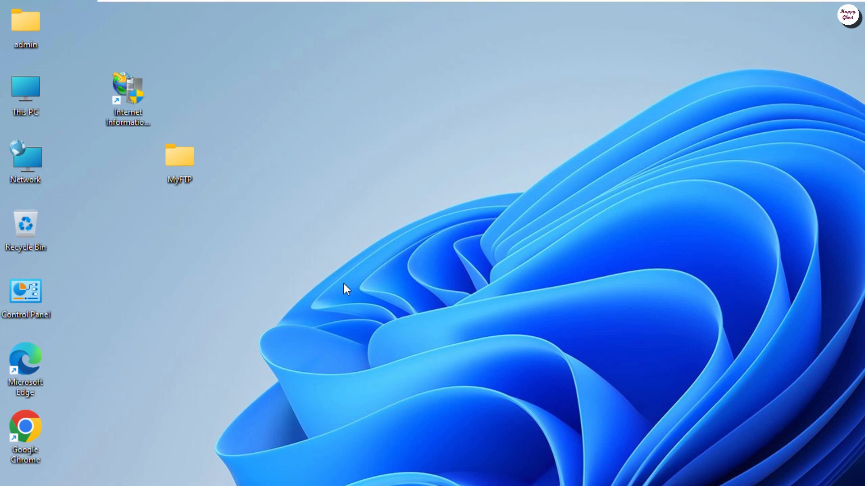
Step: Return to IIS Manager and start a new FTP site named MyFTP under Sites
left_click(379, 291)
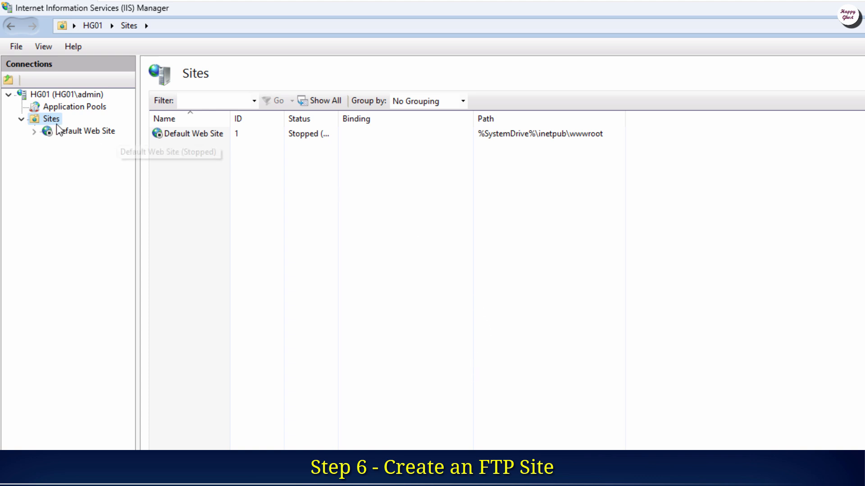
right_click(39, 120)
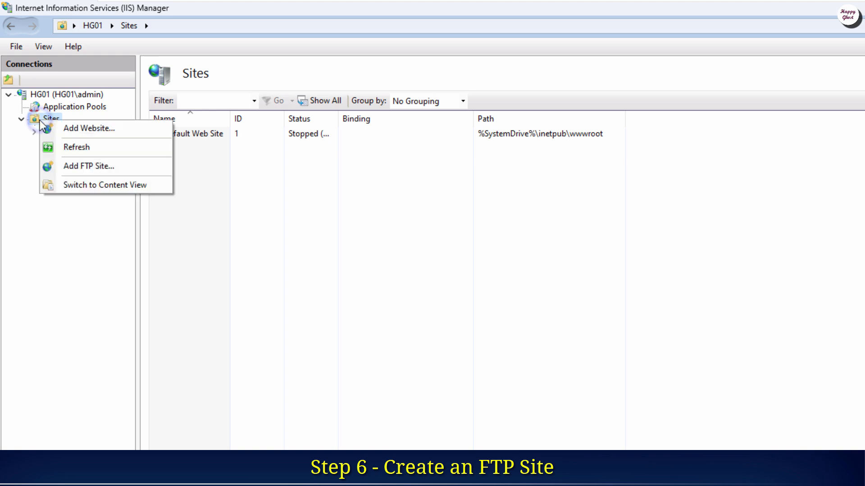
left_click(134, 167)
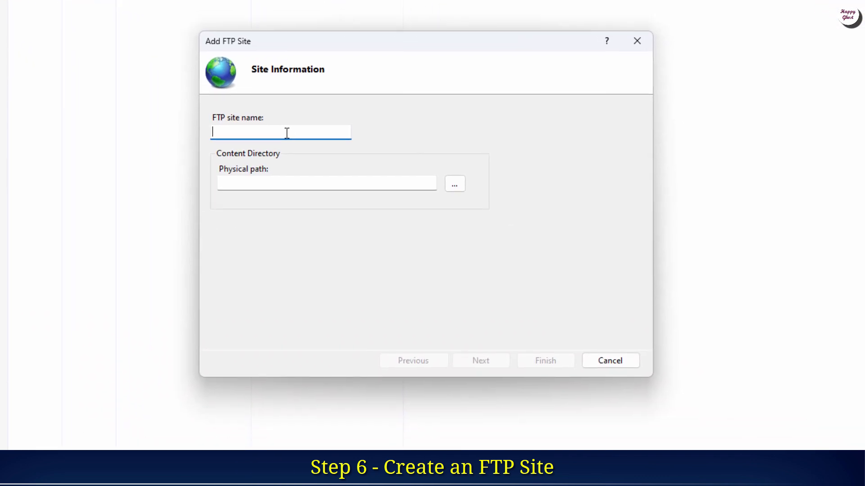
type("MyFTP")
Step: Set the FTP site's physical path to the MyFTP folder on the Desktop and continue to the binding settings
left_click(460, 186)
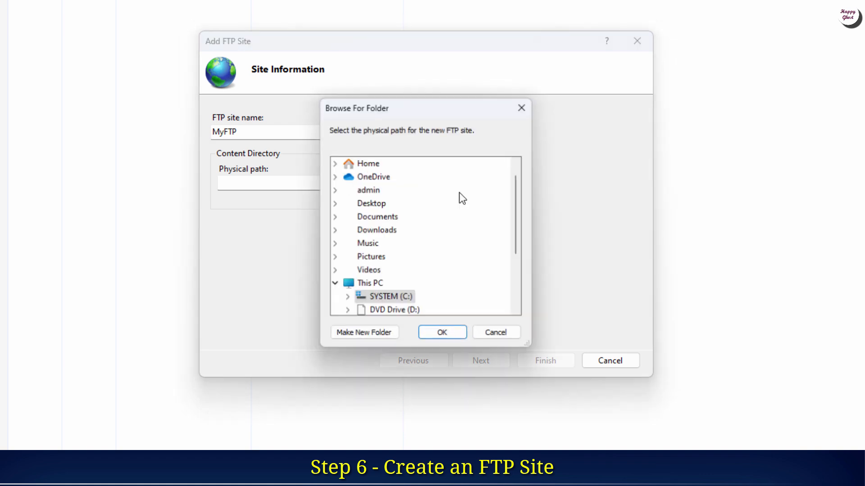
double_click(366, 203)
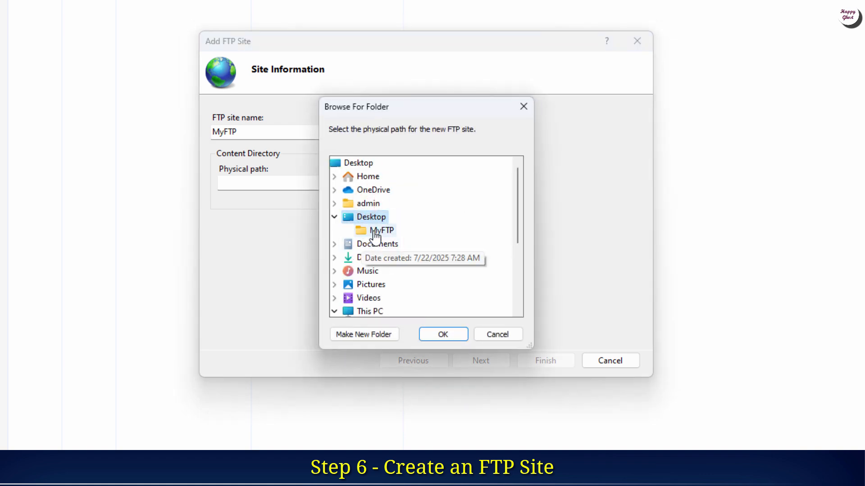
left_click(378, 230)
left_click(443, 335)
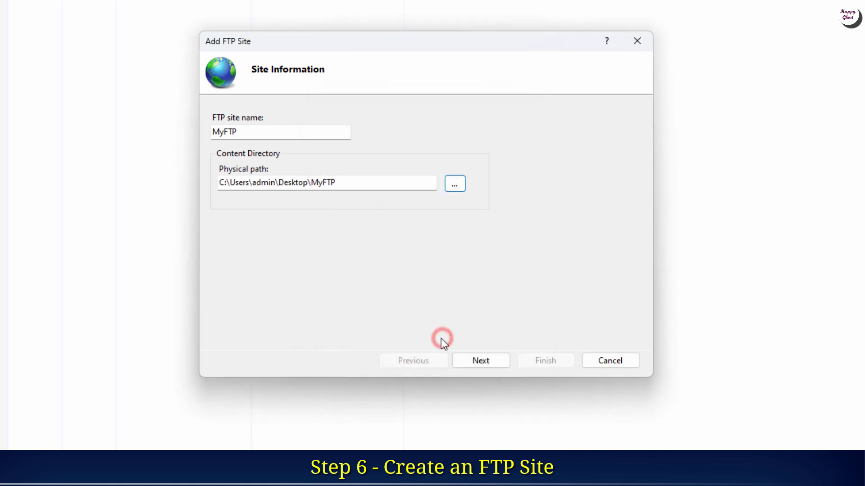
left_click(501, 366)
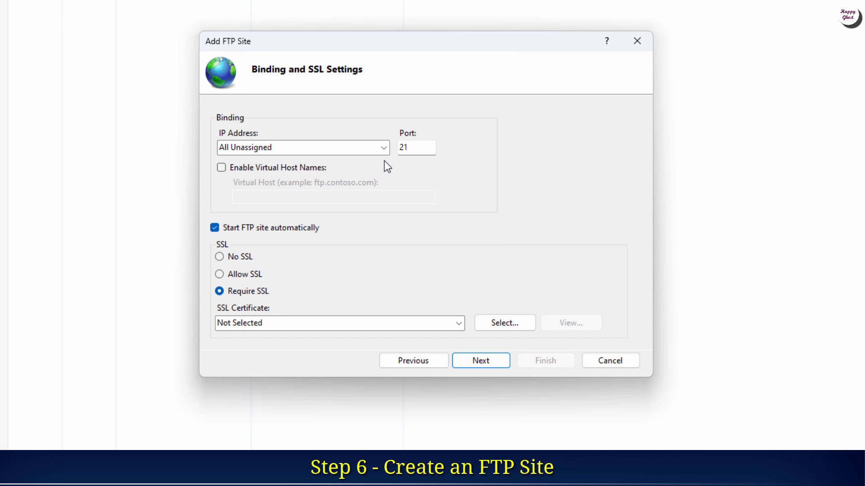
Step: Create the MyFTP site with No SSL, Basic authentication, and Read and Write permissions for the specified user ftp_user1
left_click(243, 256)
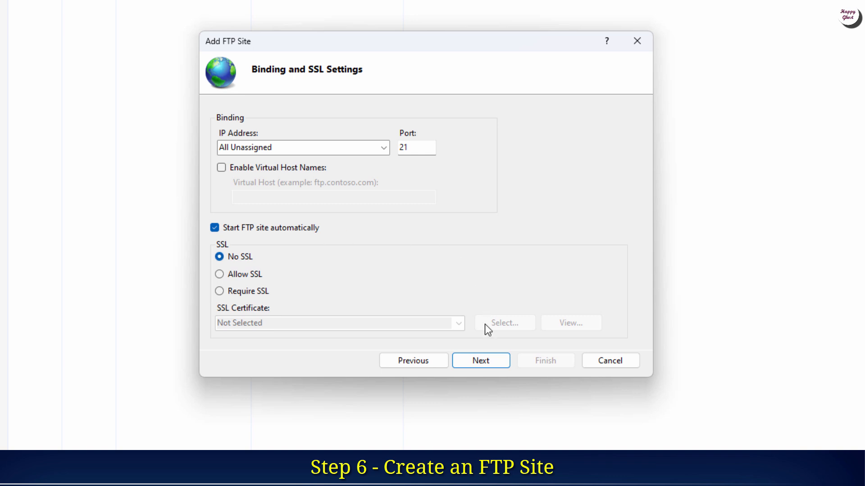
left_click(492, 357)
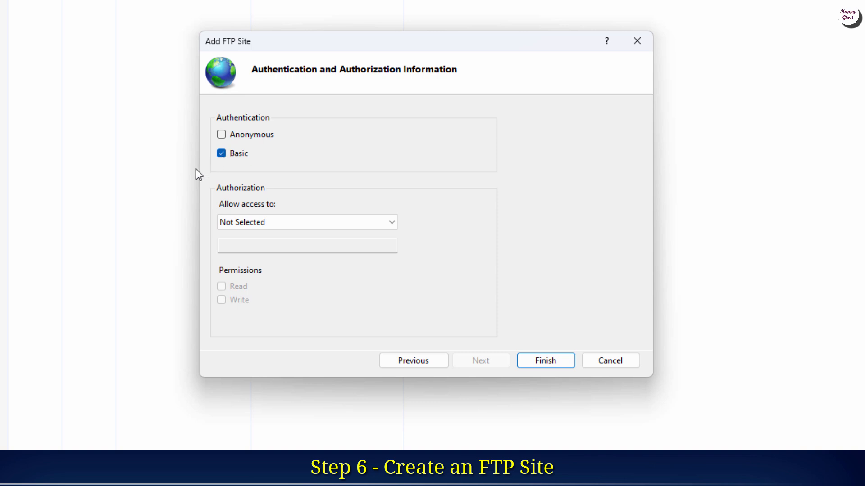
left_click(354, 226)
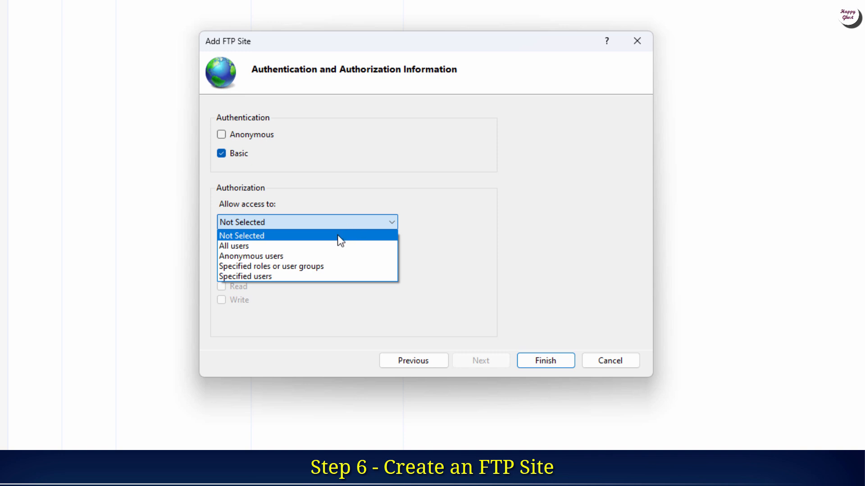
left_click(296, 277)
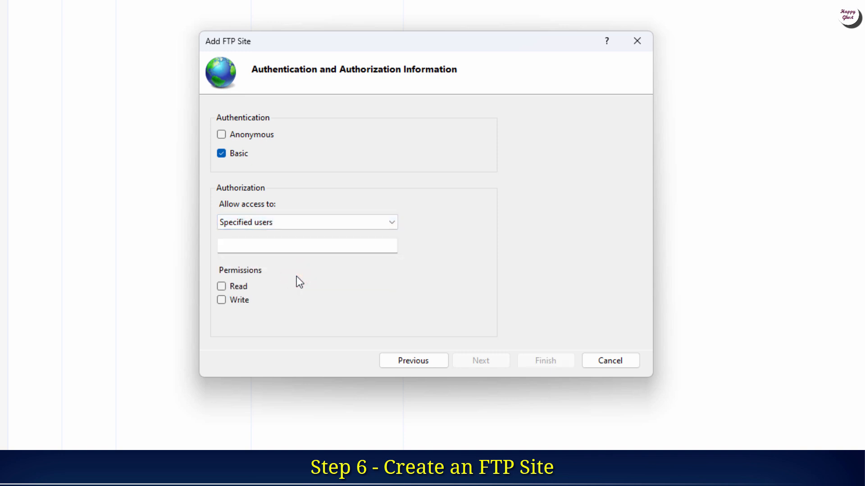
left_click(222, 245)
type("ftp_user1")
left_click(222, 288)
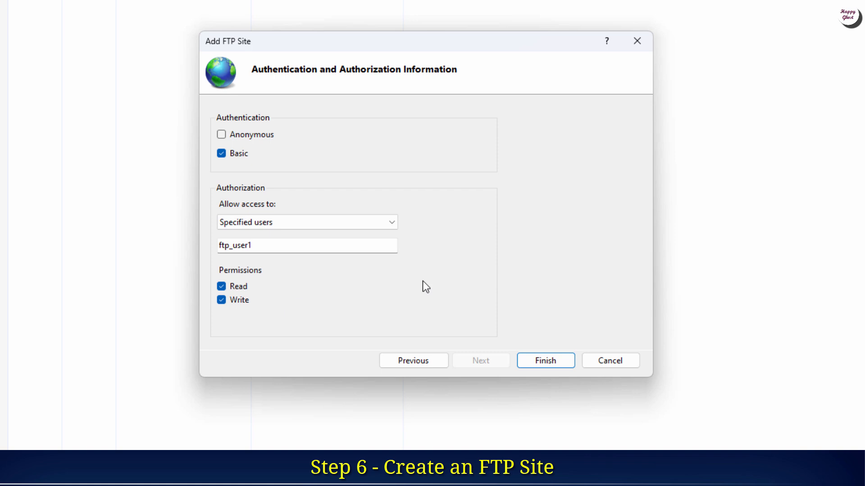
left_click(546, 360)
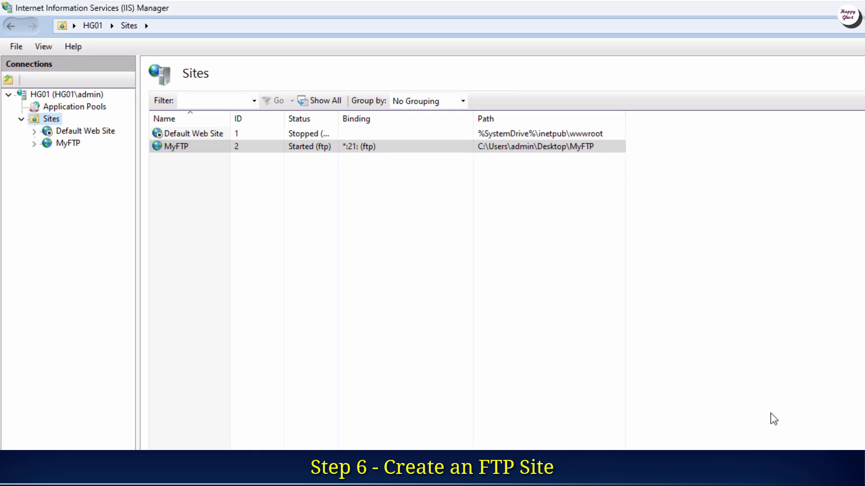
Step: View the MyFTP site's home page in the Connections tree and minimize IIS Manager
left_click(39, 146)
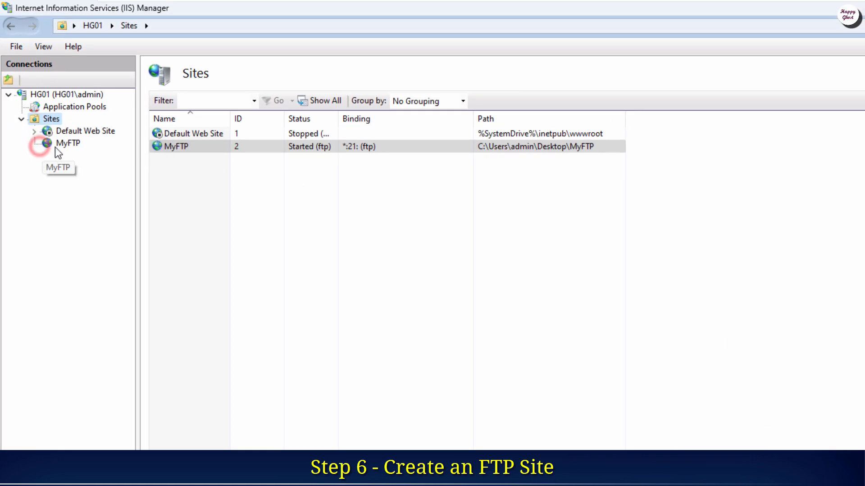
left_click(56, 145)
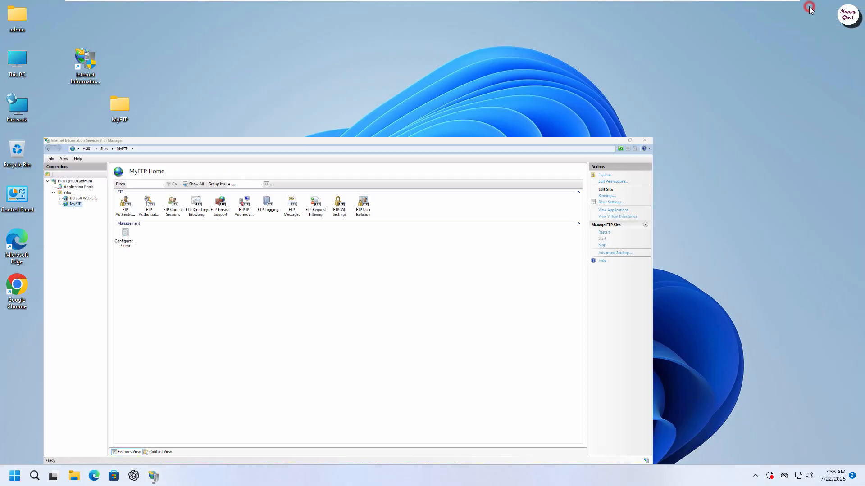
left_click(809, 9)
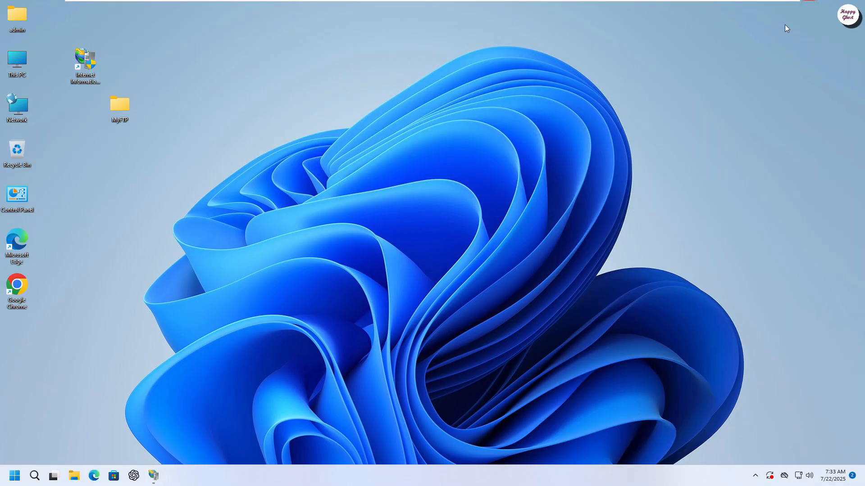
Step: Open the list of network adapters through the Network and Sharing Center in Control Panel
right_click(31, 186)
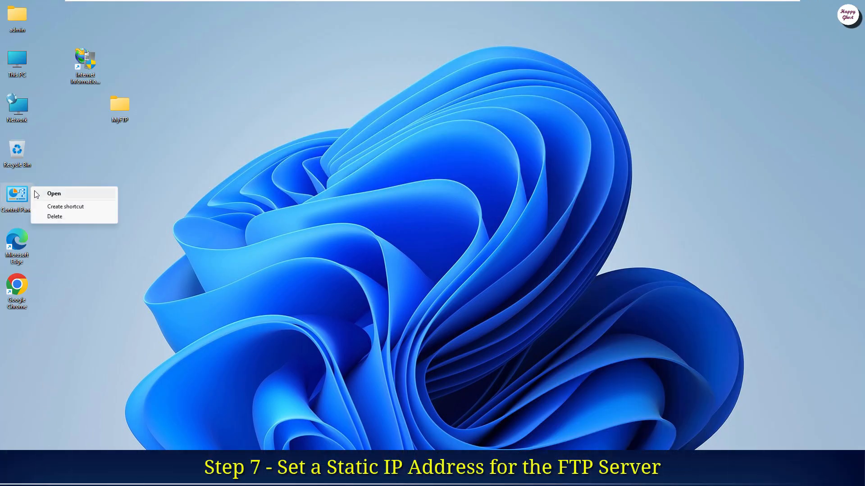
left_click(53, 194)
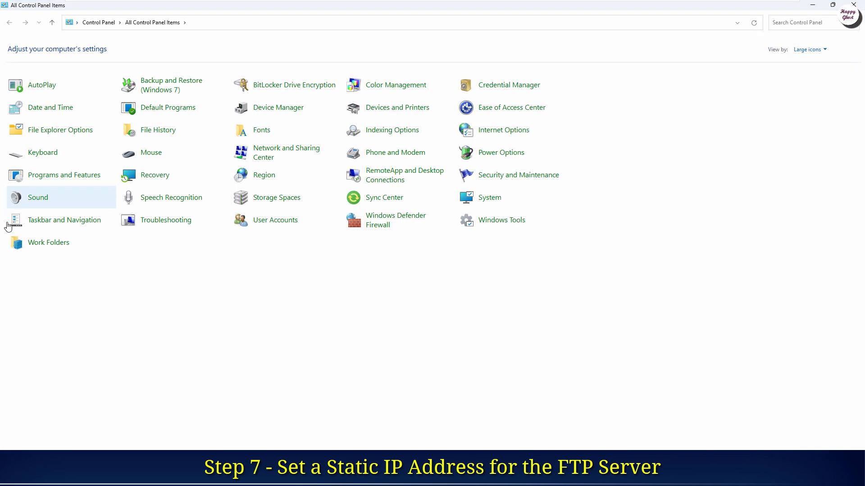
left_click(278, 154)
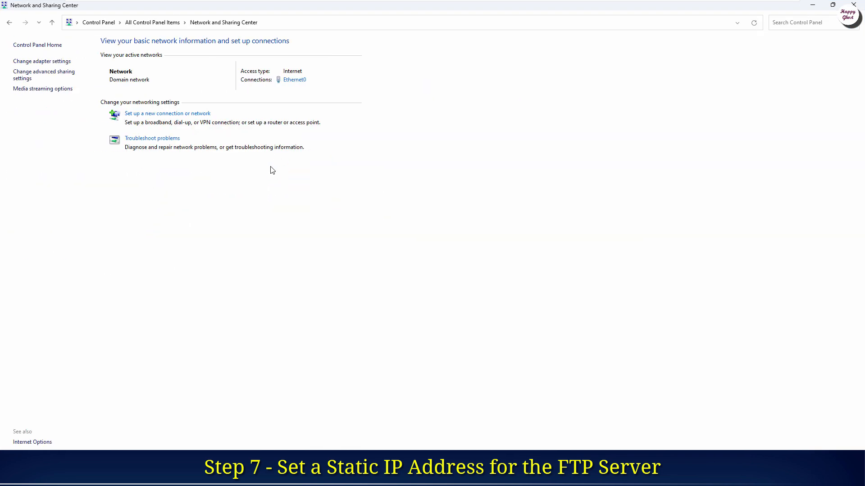
left_click(60, 61)
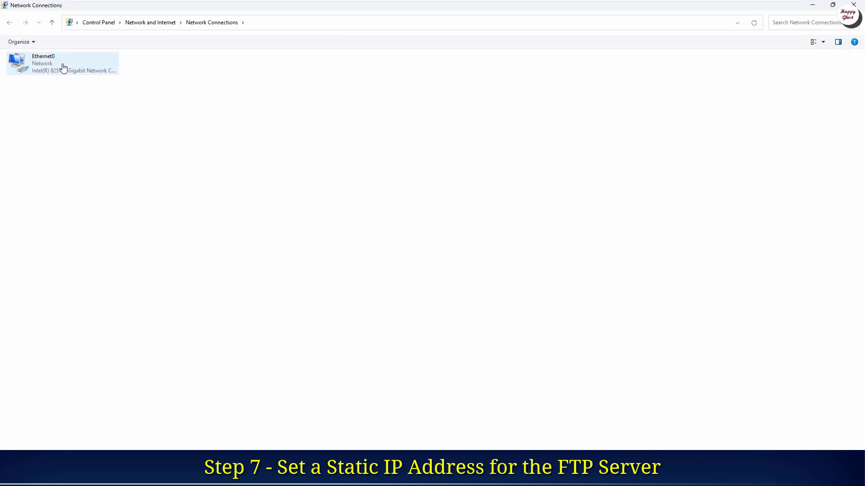
Step: Examine the Ethernet0 connection details for the IPv4 address, subnet mask, gateway and DNS servers, and close them
right_click(62, 63)
left_click(72, 81)
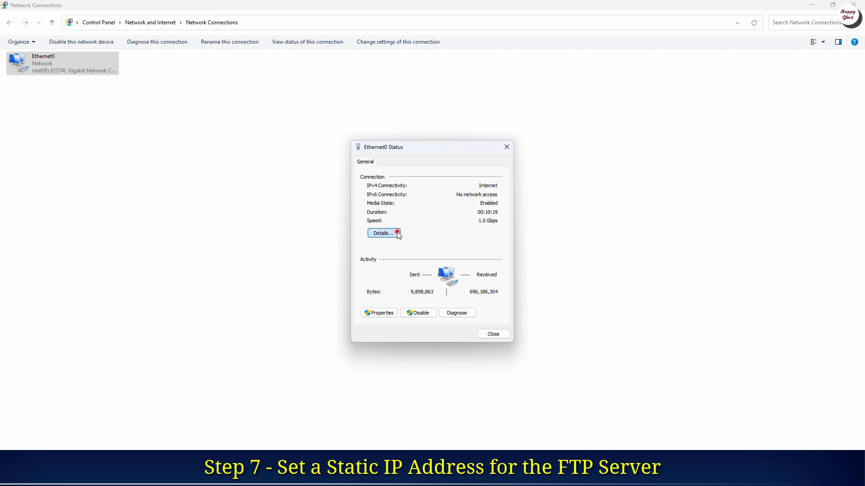
left_click(383, 233)
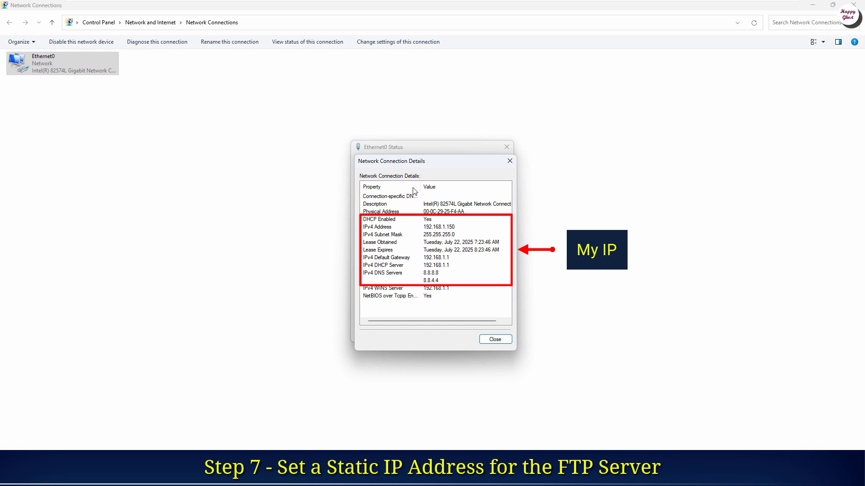
left_click(511, 160)
left_click(510, 149)
Step: Open the Internet Protocol Version 4 (TCP/IPv4) properties of the Ethernet0 adapter
right_click(98, 58)
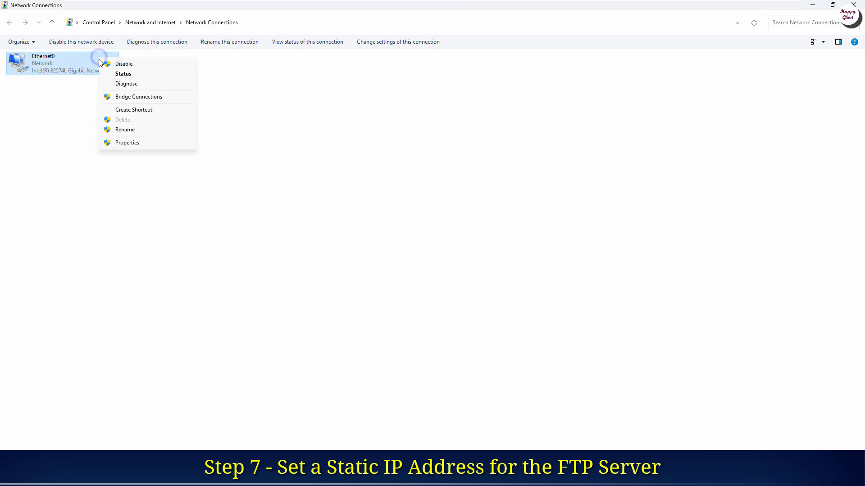
left_click(121, 141)
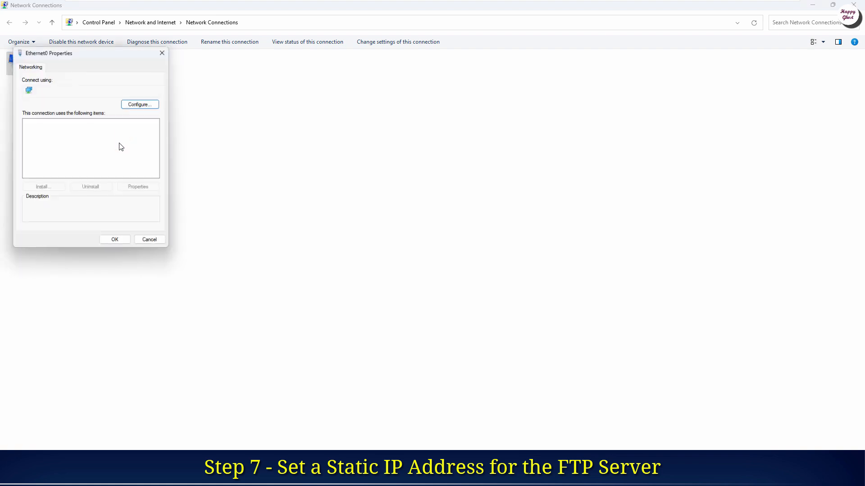
left_click(109, 145)
left_click(135, 189)
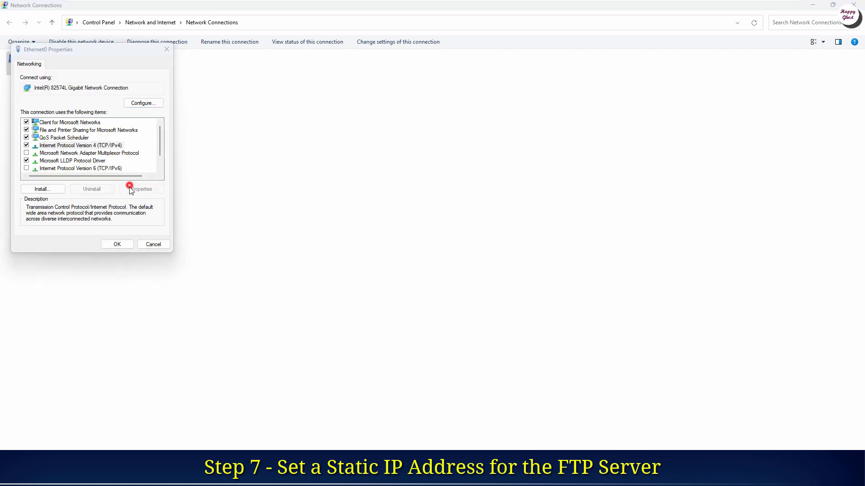
Step: Assign static IP address 192.168.1.150, subnet mask 255.255.255.0, gateway 192.168.1.1 and DNS servers 8.8.8.8 and 8.8.4.4, and close the network windows
left_click(103, 152)
left_click(124, 159)
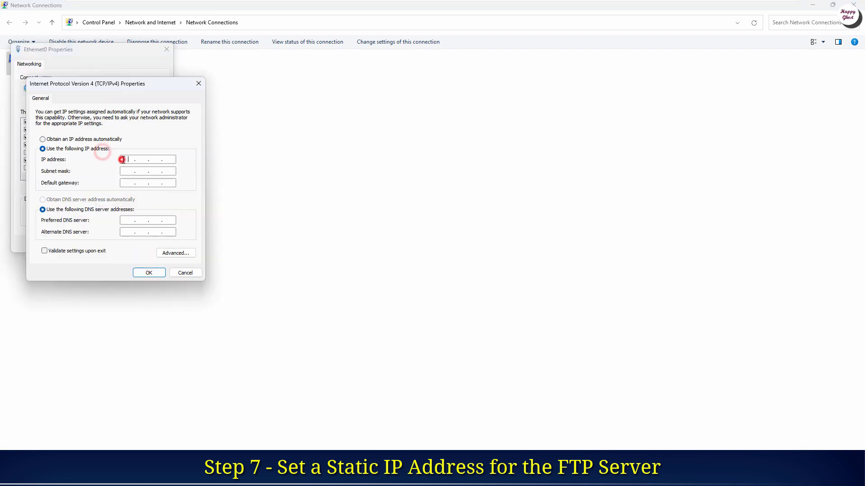
type("192.168.1.150")
key("Tab")
key("Tab")
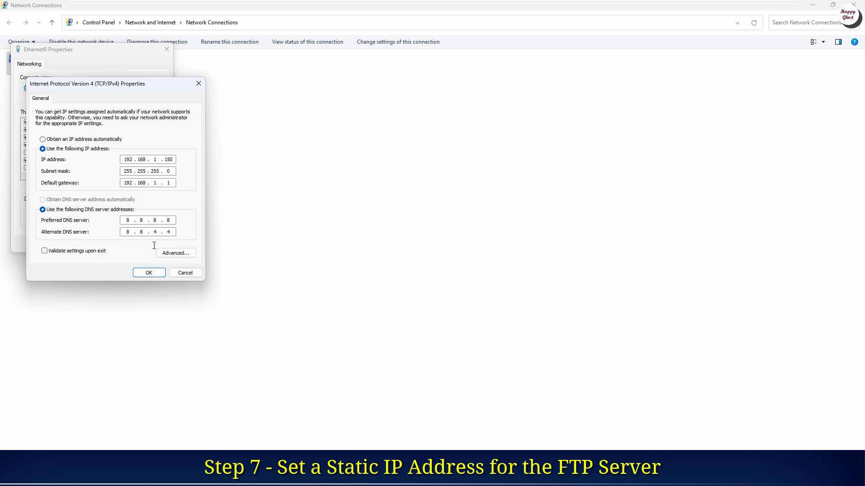
left_click(149, 272)
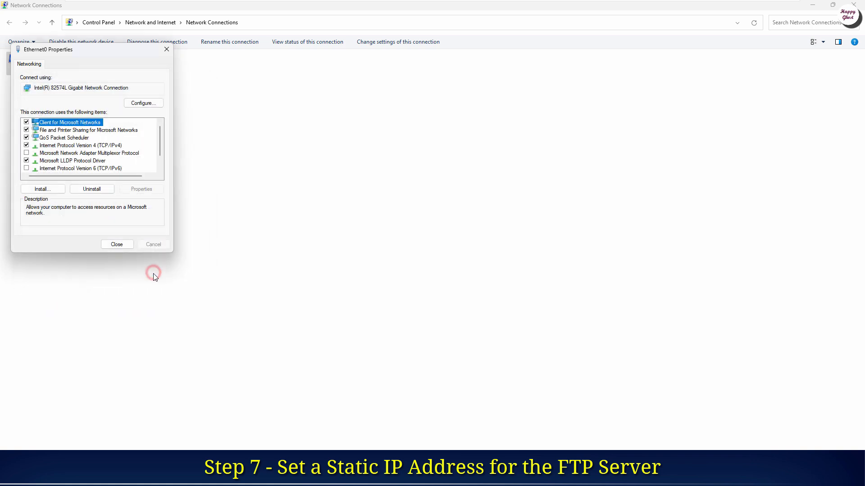
left_click(104, 247)
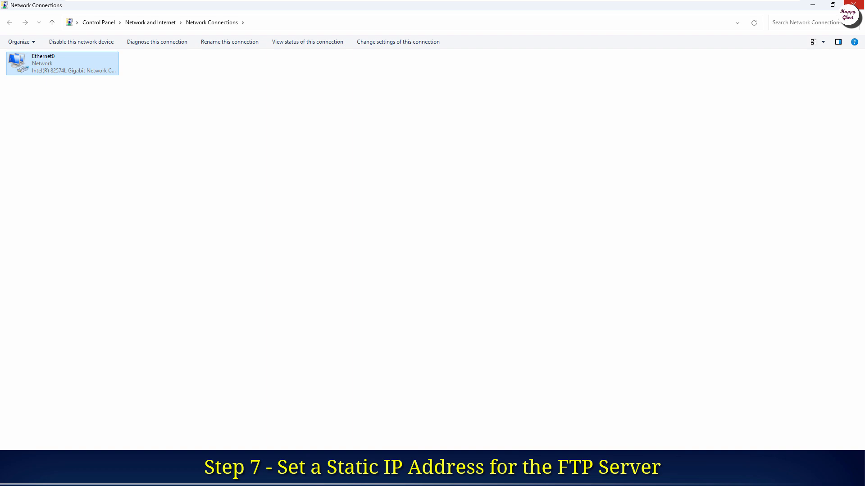
left_click(853, 4)
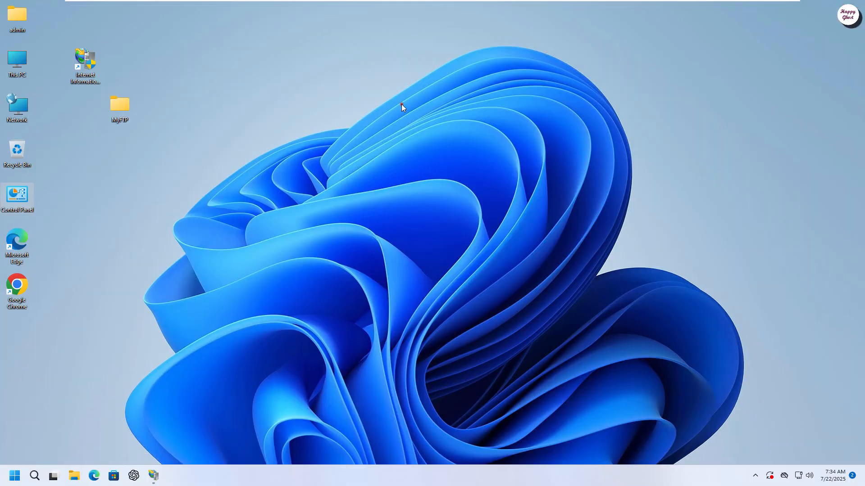
Step: Open This PC in File Explorer and connect to the FTP server at ftp://192.168.1.150
left_click(401, 104)
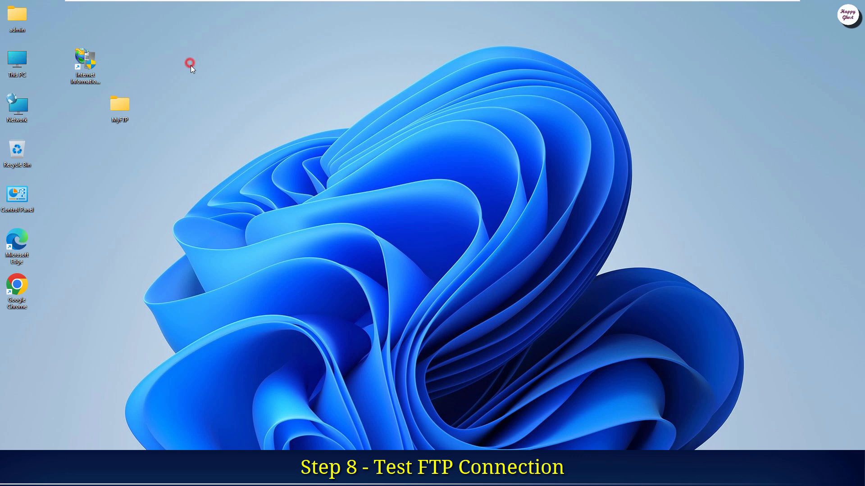
double_click(18, 64)
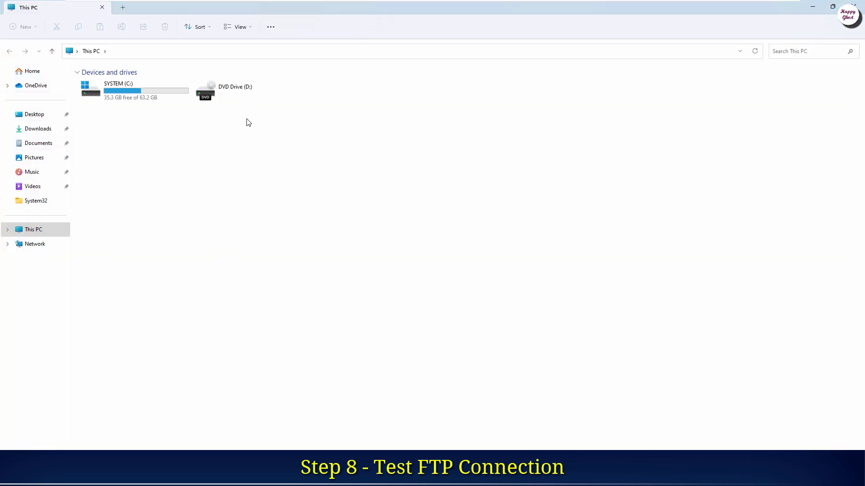
left_click(306, 51)
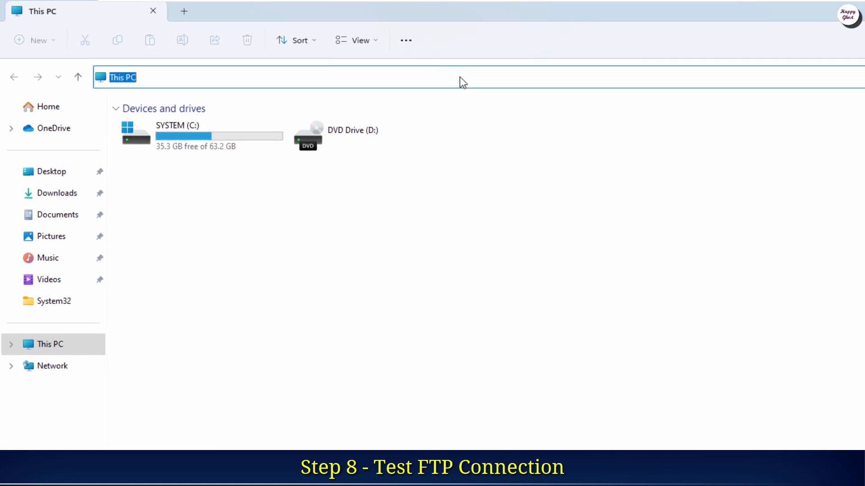
type("ftp:")
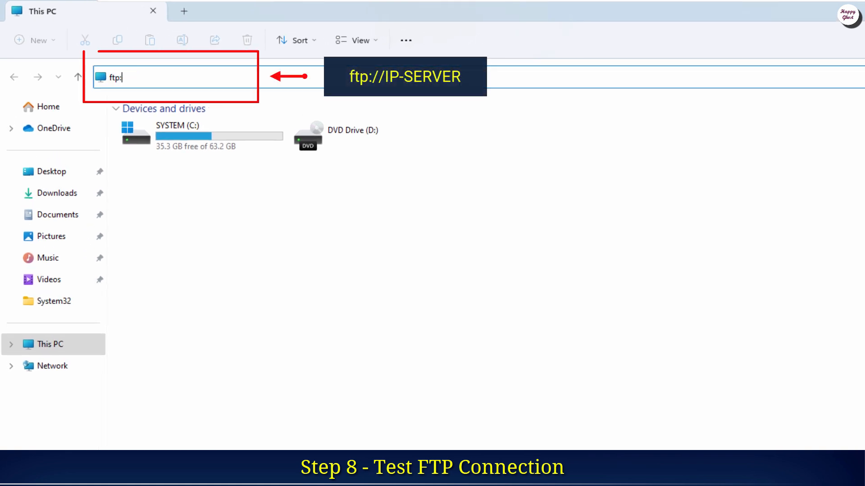
type("//192.168.1.150")
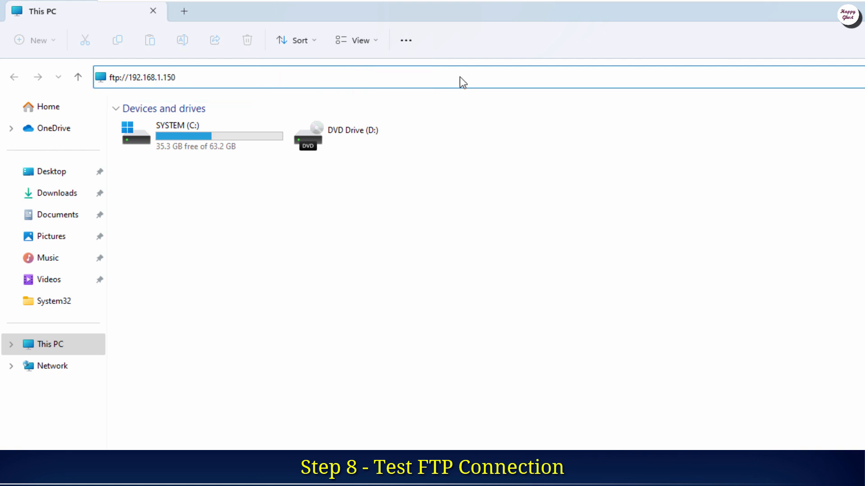
key("Return")
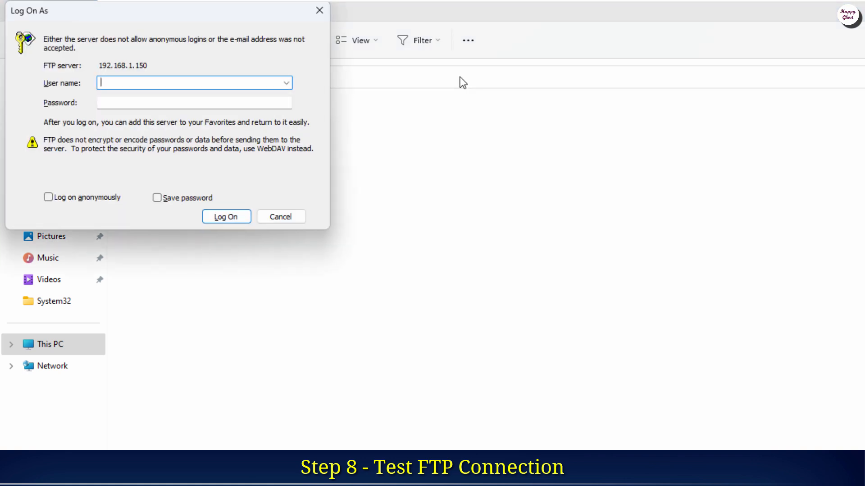
Step: Log on to the FTP server with user name ftp_user1 and the account password
type("ftp_user1")
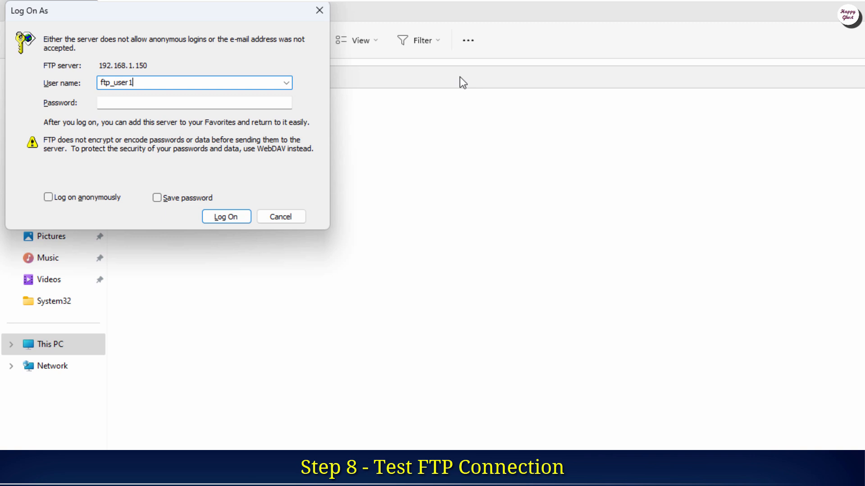
key("Tab")
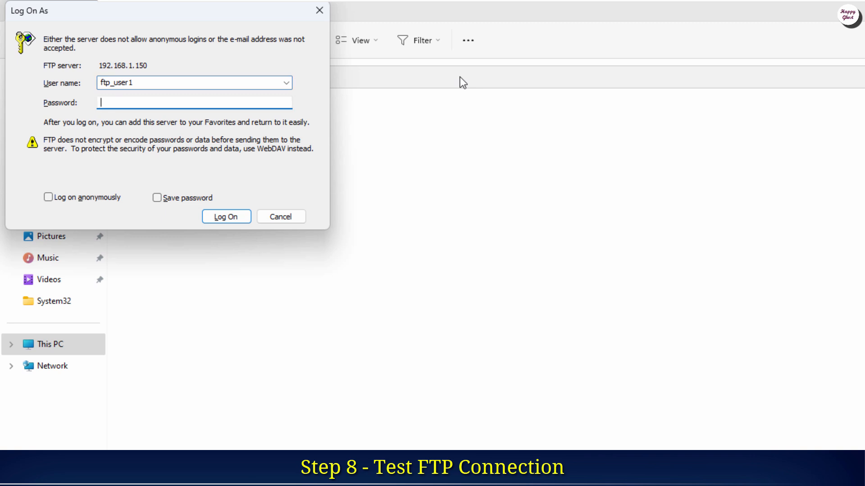
type("•")
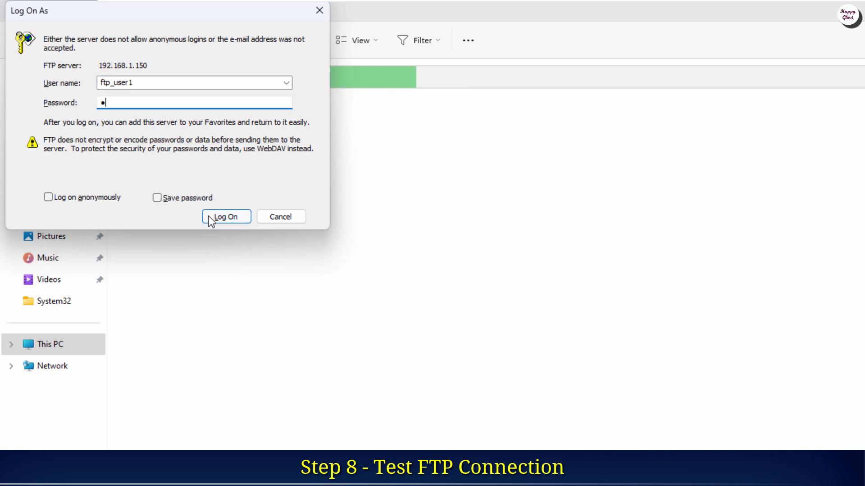
left_click(210, 217)
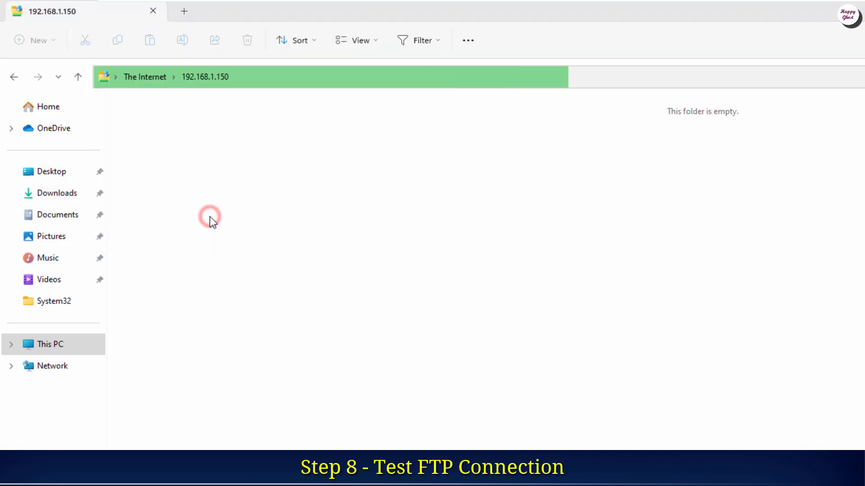
Step: Refresh the FTP server's root directory and create a new folder named 123 in it
right_click(275, 238)
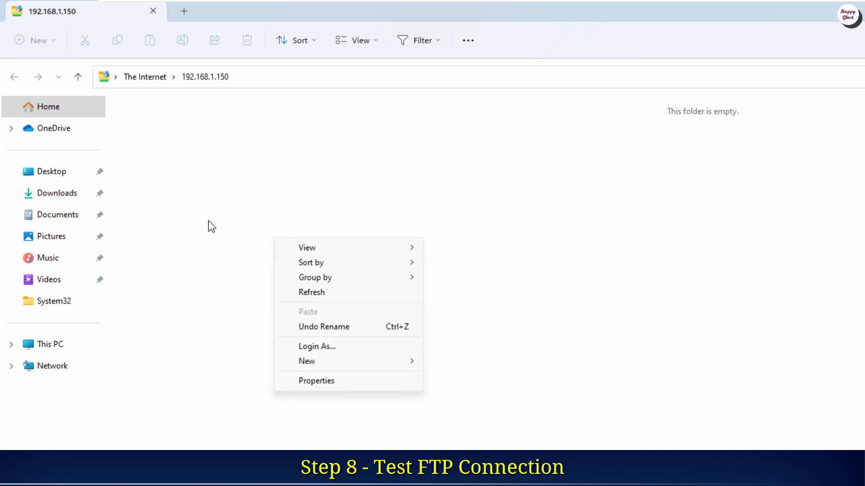
left_click(317, 294)
right_click(175, 153)
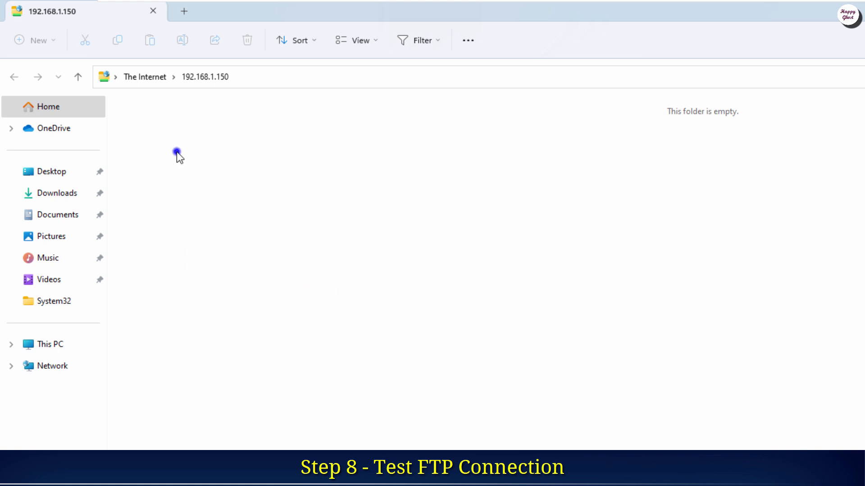
left_click(232, 264)
left_click(276, 388)
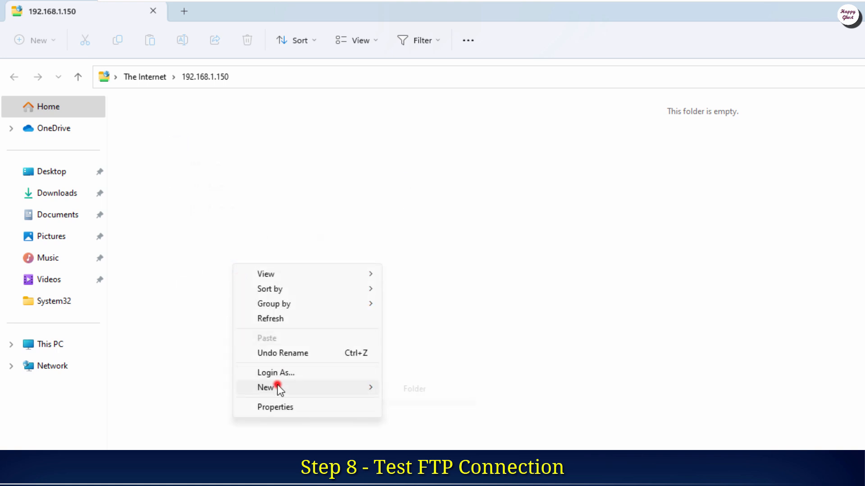
left_click(402, 390)
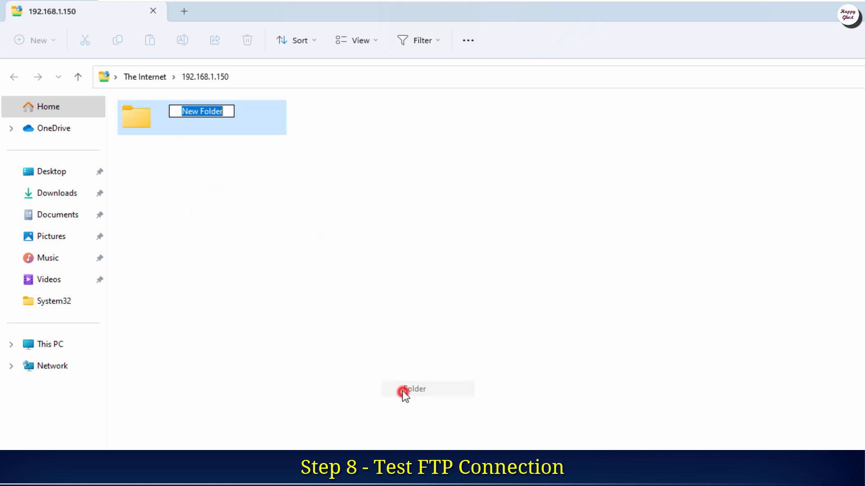
type("123")
left_click(344, 322)
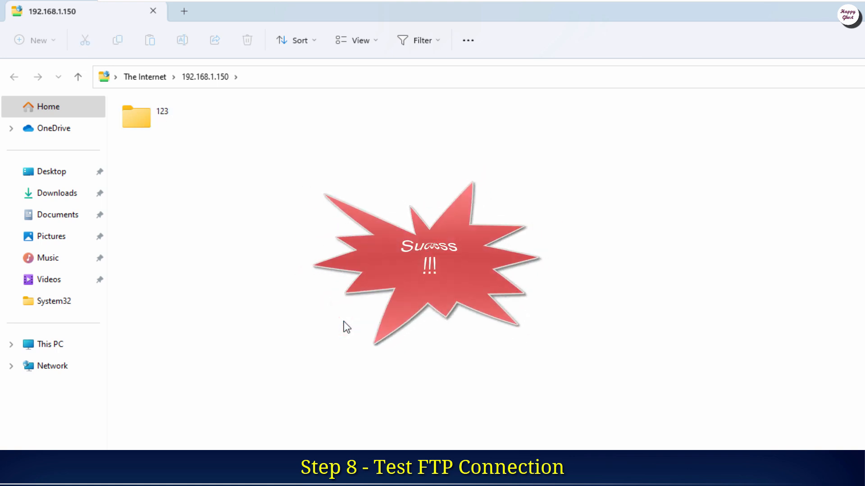